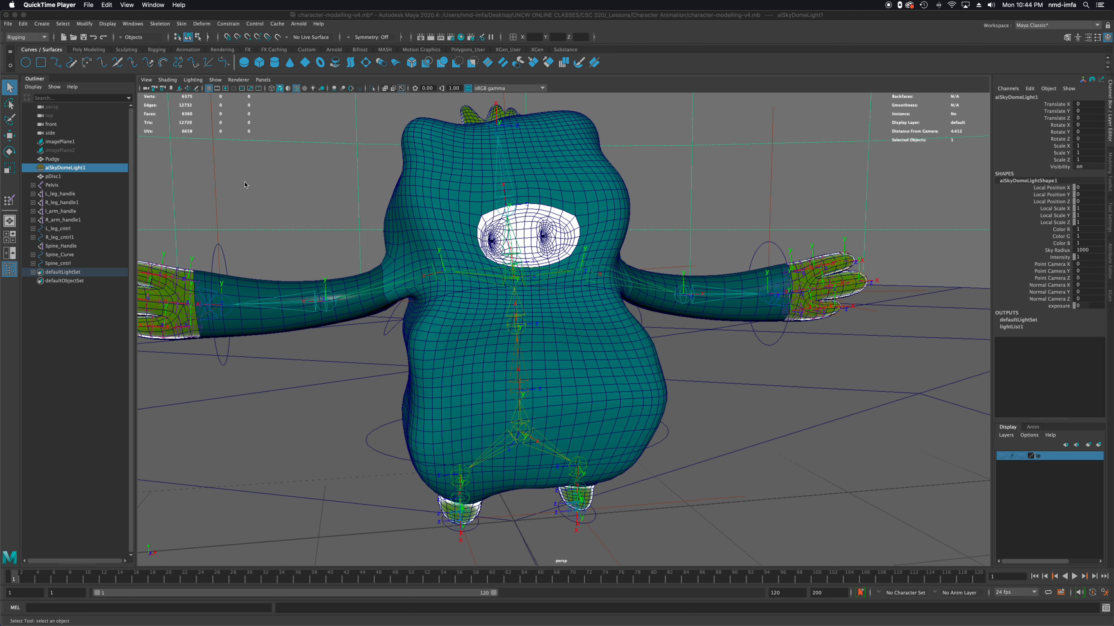
# Create a NURBS circle, scale it uniformly to about 0.67 and raise it from the floor to the character's upper body
pyautogui.keyDown('alt'); pyautogui.moveTo(773, 320); pyautogui.dragTo(717, 323); pyautogui.keyUp('alt')
pyautogui.moveTo(571, 275)
pyautogui.keyDown('alt'); pyautogui.mouseDown()
pyautogui.moveTo(627, 280)
pyautogui.moveTo(578, 280)
pyautogui.mouseUp(); pyautogui.keyUp('alt')
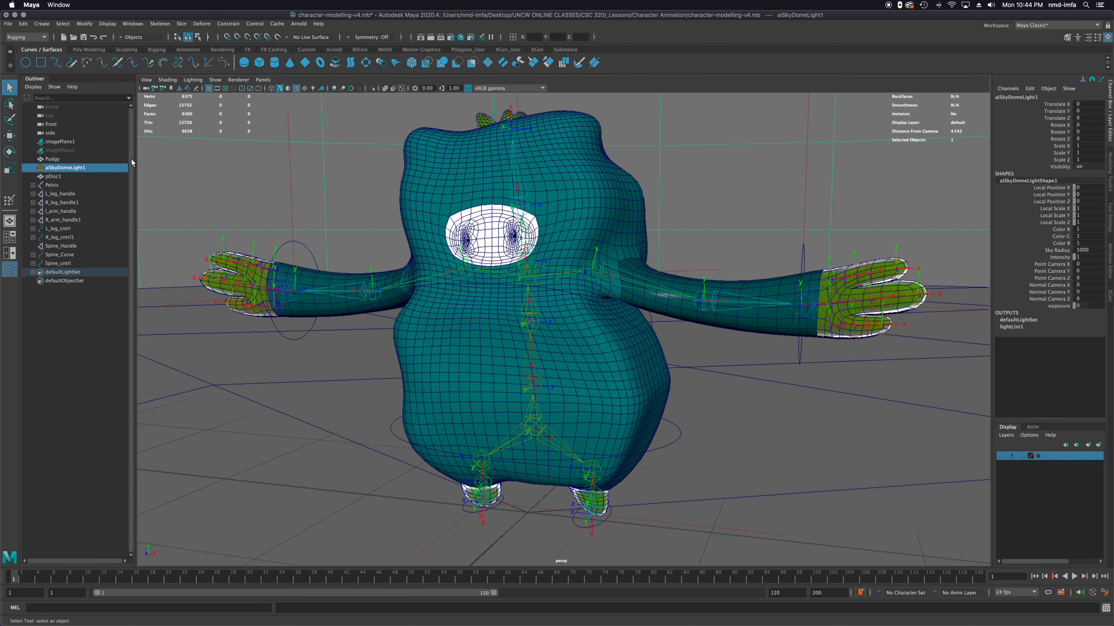
pyautogui.click(27, 63)
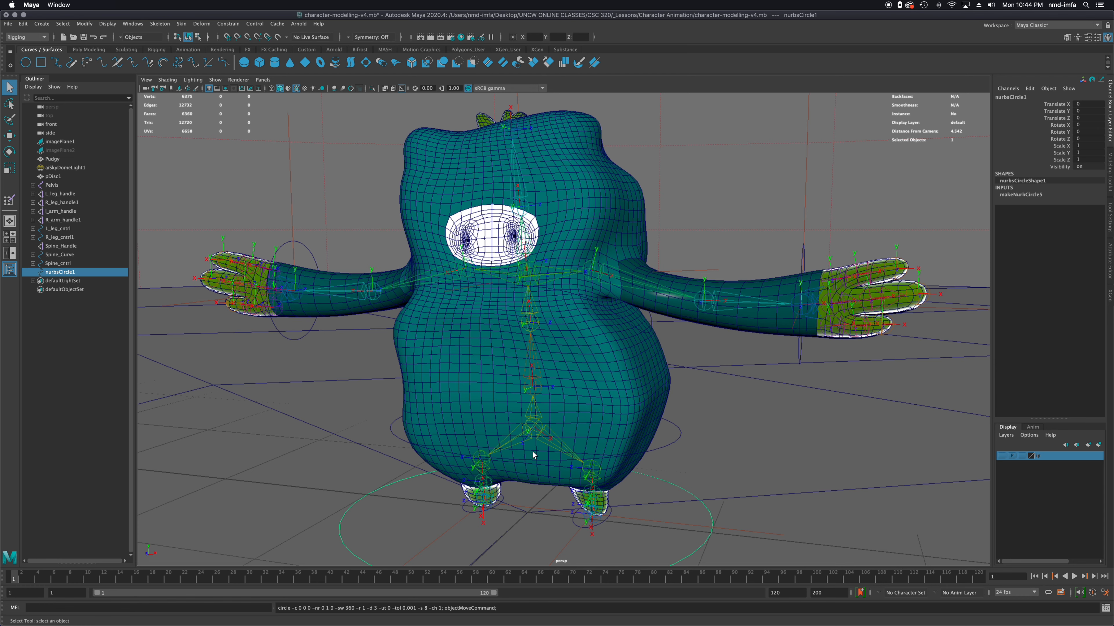
pyautogui.press('r')
pyautogui.moveTo(537, 512); pyautogui.dragTo(437, 525)
pyautogui.press('w')
pyautogui.moveTo(529, 478); pyautogui.dragTo(526, 224)
# Hide the Pudgy mesh to expose the skeleton and control curves
pyautogui.click(53, 159)
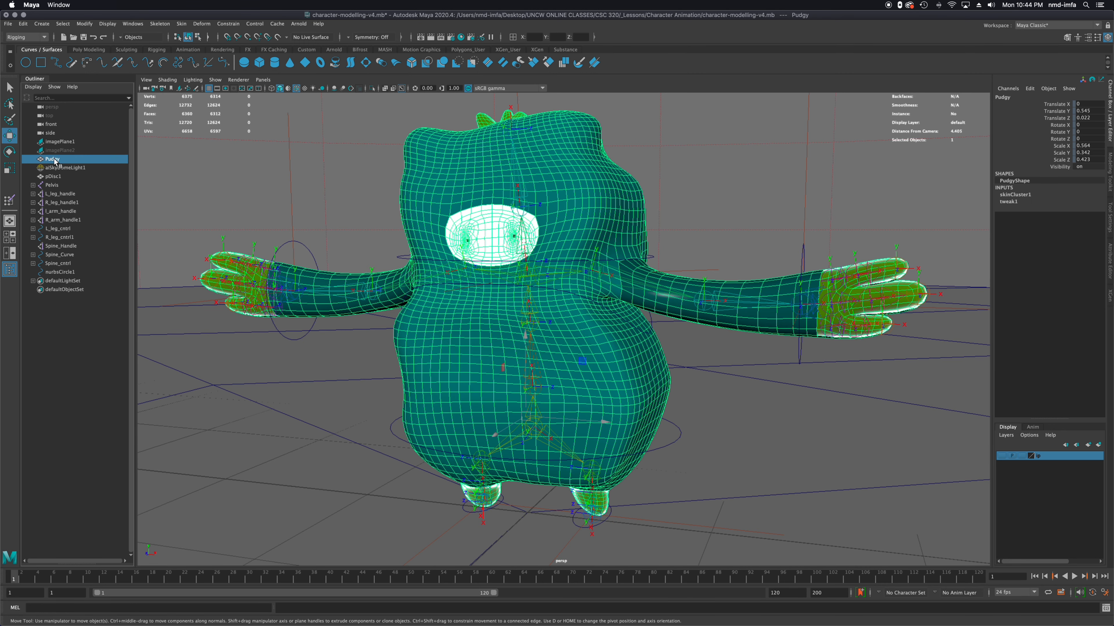
pyautogui.hotkey('ctrl', 'h')
pyautogui.keyDown('alt'); pyautogui.moveTo(583, 333); pyautogui.dragTo(536, 343); pyautogui.keyUp('alt')
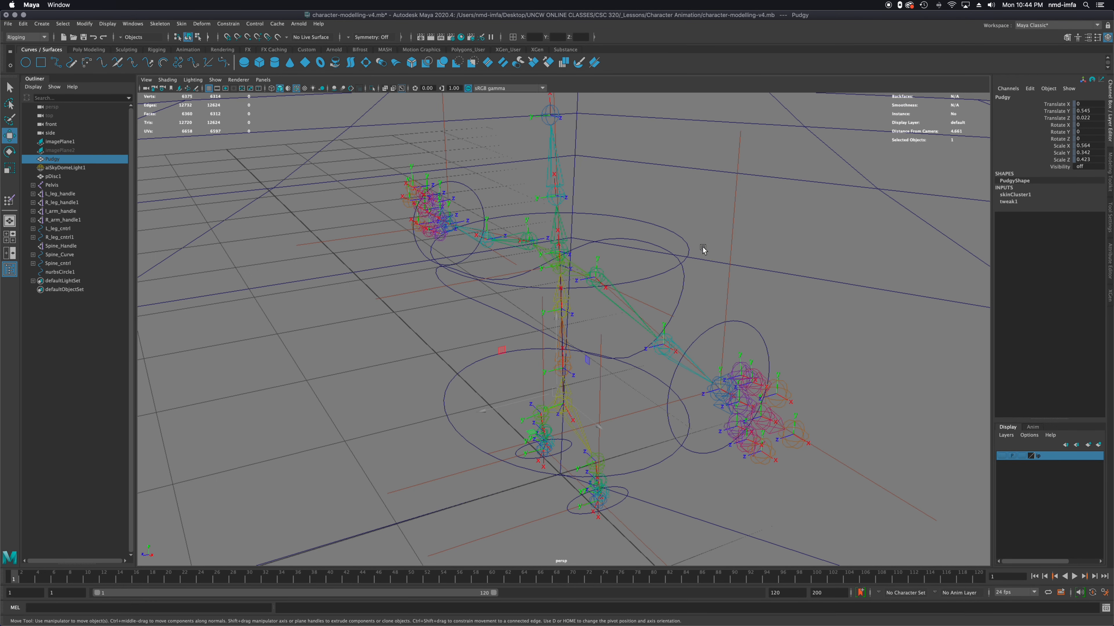
# Raise the new circle and point-snap its centre onto the joint at the base of the head
pyautogui.click(687, 251)
pyautogui.moveTo(554, 186); pyautogui.dragTo(554, 147)
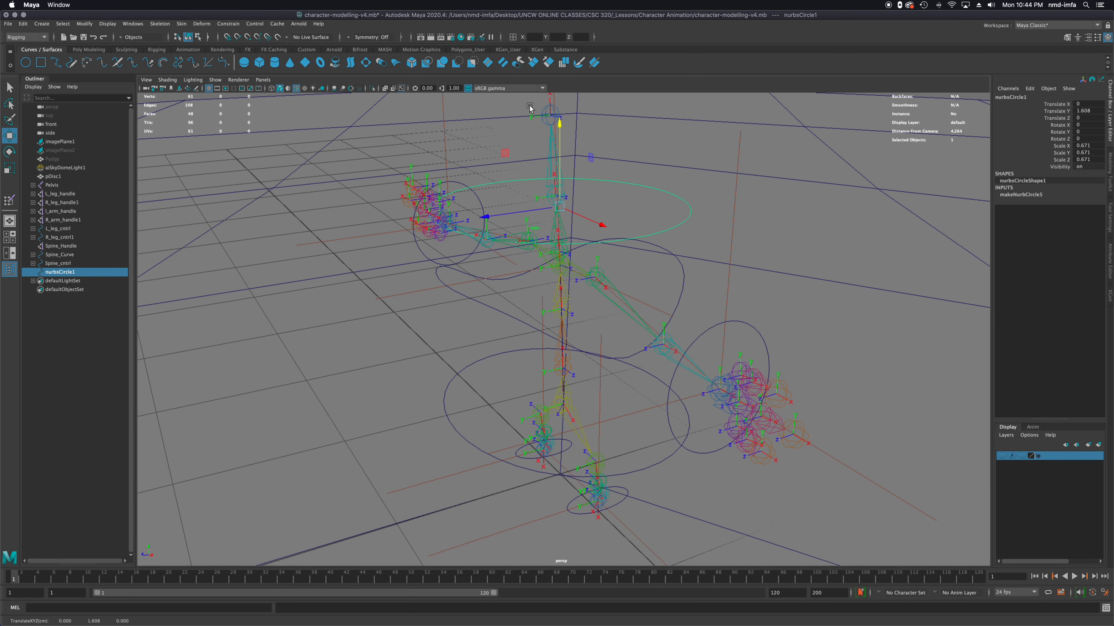
pyautogui.click(250, 38)
pyautogui.moveTo(561, 181); pyautogui.dragTo(694, 244)
pyautogui.moveTo(552, 217); pyautogui.dragTo(487, 242)
pyautogui.hotkey('ctrl', 'z')
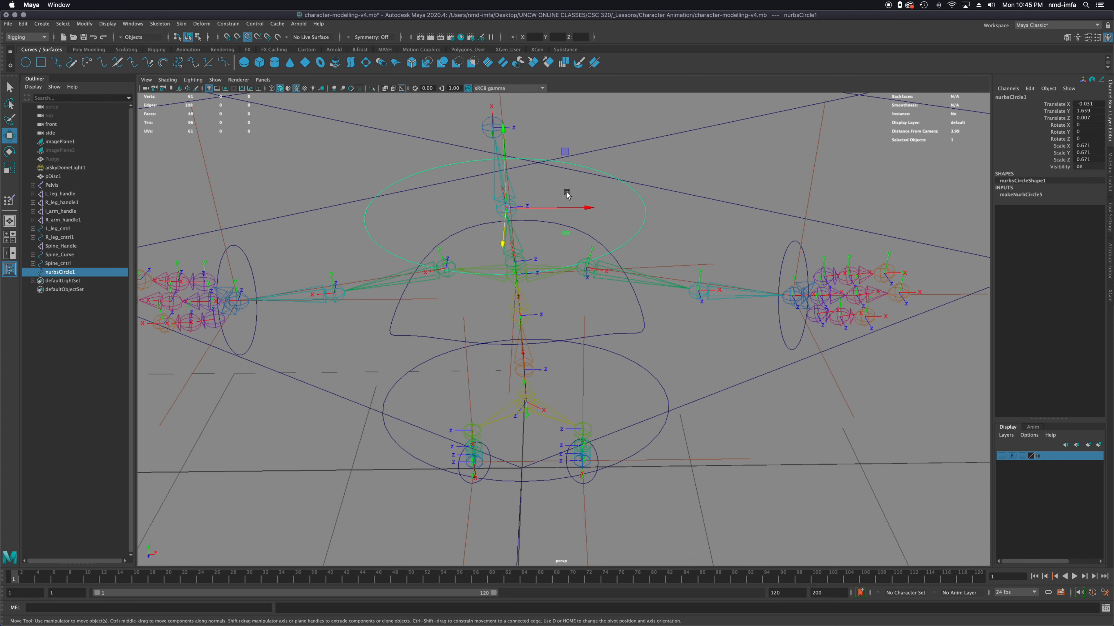
# Rotate the head circle upright by setting its Rotate Z to 90
pyautogui.press('e')
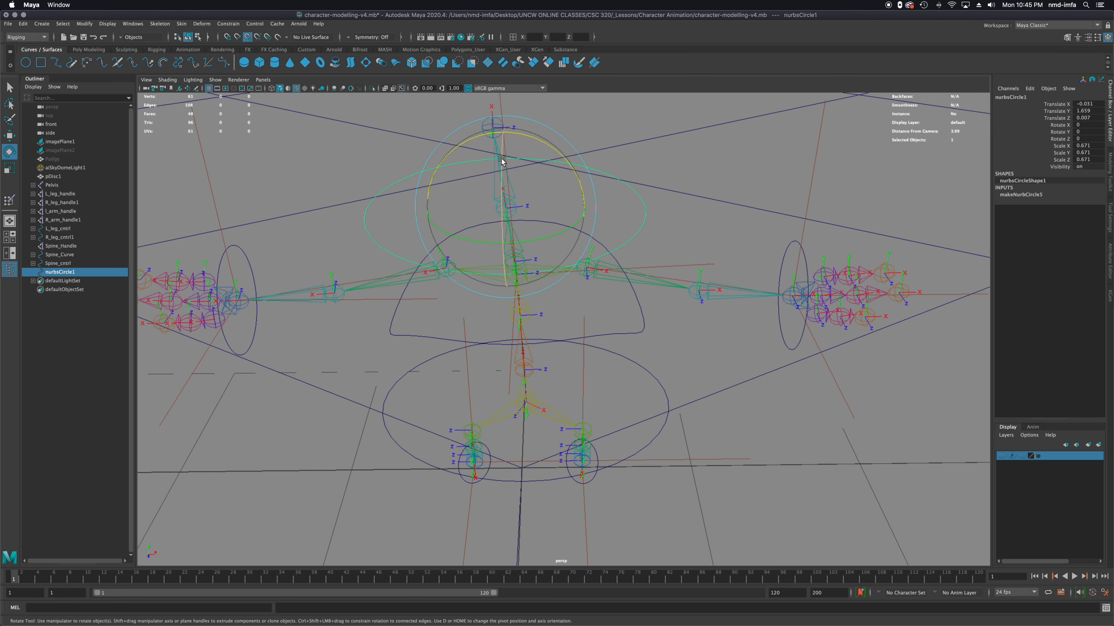
pyautogui.moveTo(576, 178); pyautogui.dragTo(455, 175)
pyautogui.doubleClick(1093, 139)
pyautogui.write('90')
pyautogui.press('Return')
pyautogui.keyDown('alt'); pyautogui.moveTo(738, 224); pyautogui.dragTo(333, 168); pyautogui.keyUp('alt')
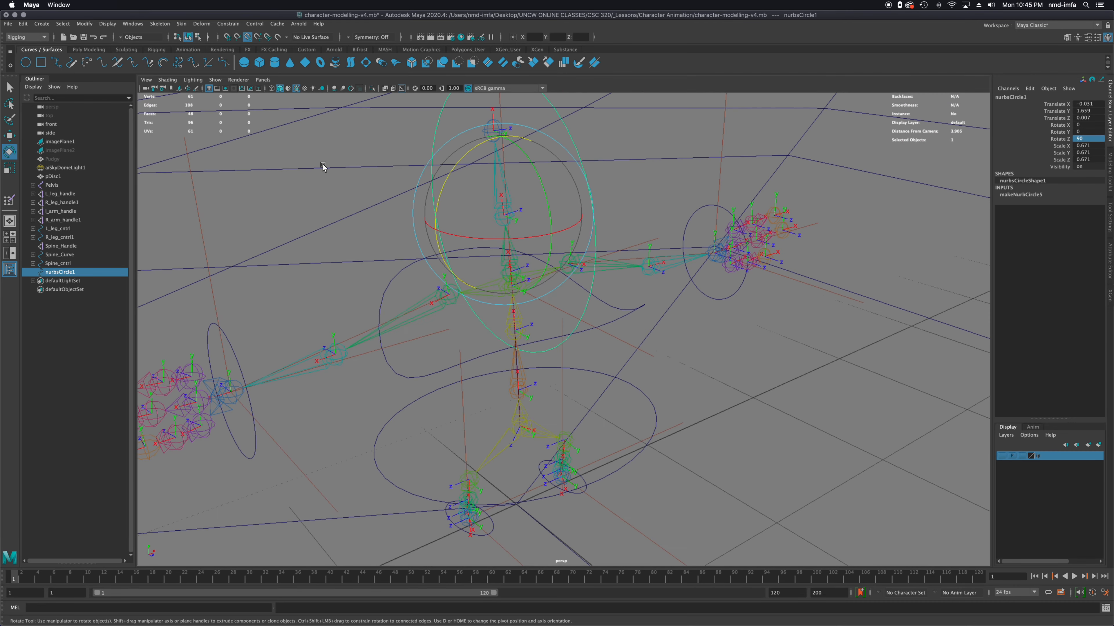
# Unhide the Pudgy mesh to compare the upright circle with the head
pyautogui.click(10, 88)
pyautogui.click(58, 160)
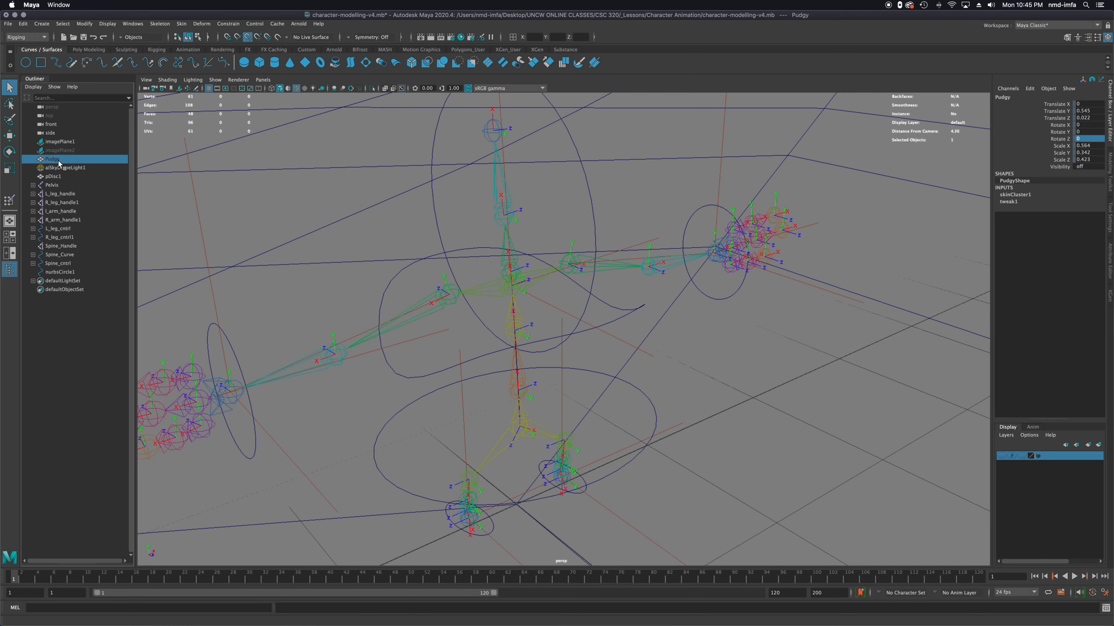
pyautogui.hotkey('ctrl', 'h')
pyautogui.keyDown('alt'); pyautogui.moveTo(566, 309); pyautogui.dragTo(374, 236); pyautogui.keyUp('alt')
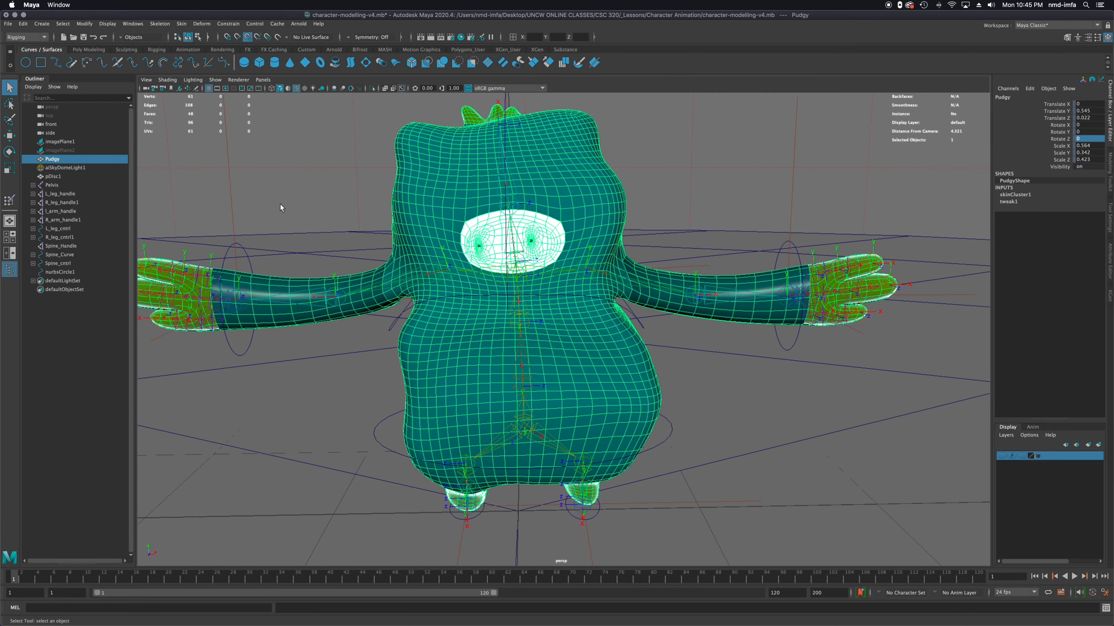
pyautogui.keyDown('alt'); pyautogui.moveTo(533, 120); pyautogui.dragTo(553, 179); pyautogui.keyUp('alt')
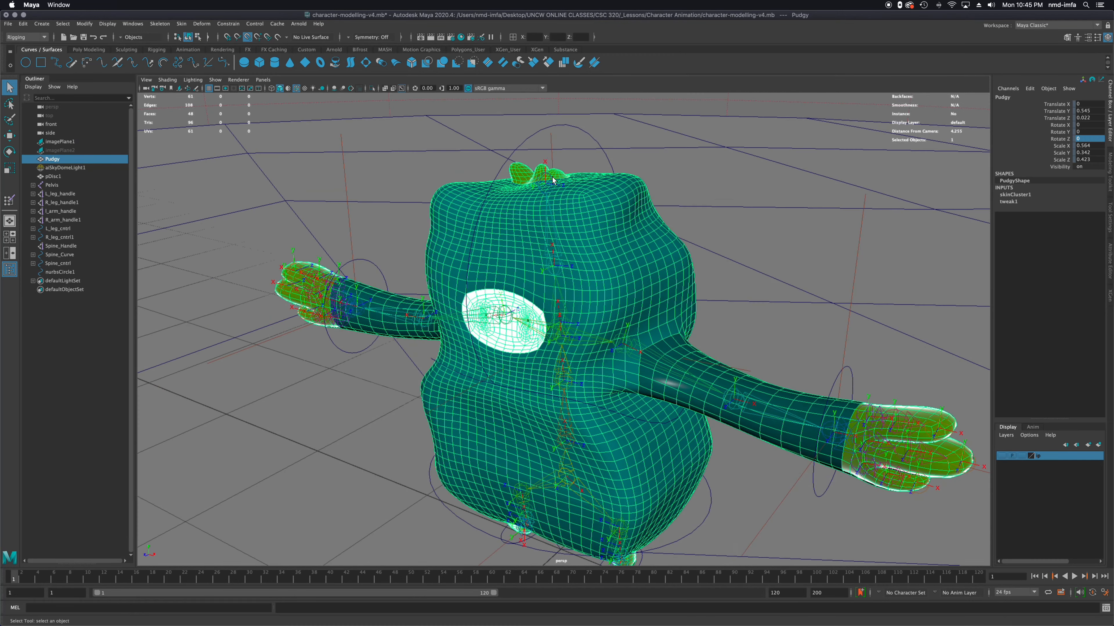
# Select the circle around the head and try to rename it Head cntrl
pyautogui.click(520, 144)
pyautogui.click(1010, 97)
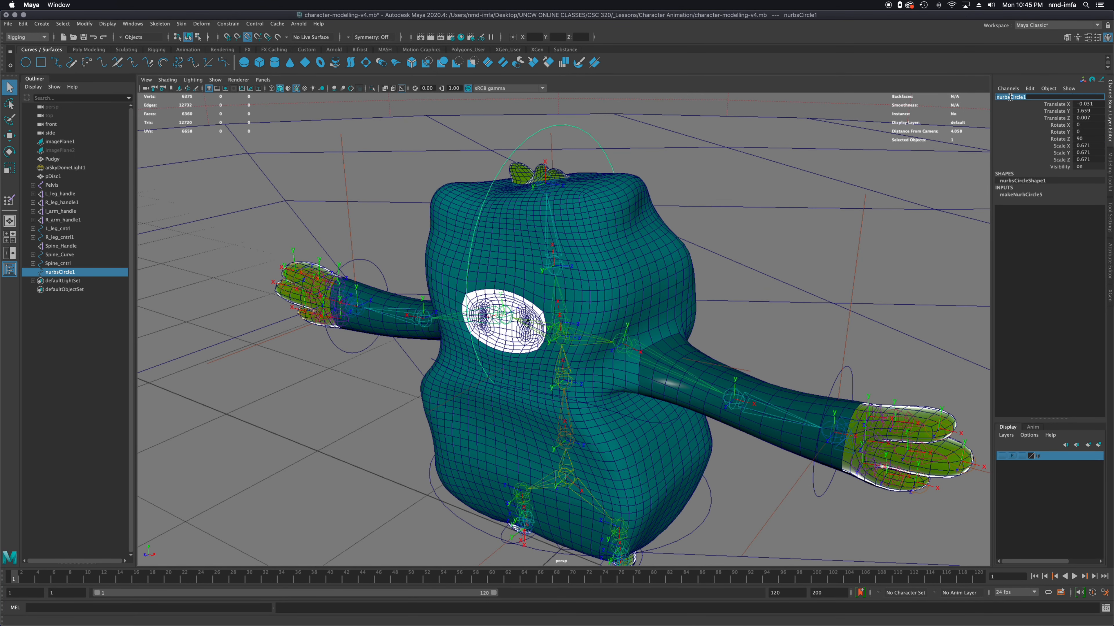
pyautogui.write('h')
# Freeze the head circle's transformations and save the scene
pyautogui.click(87, 25)
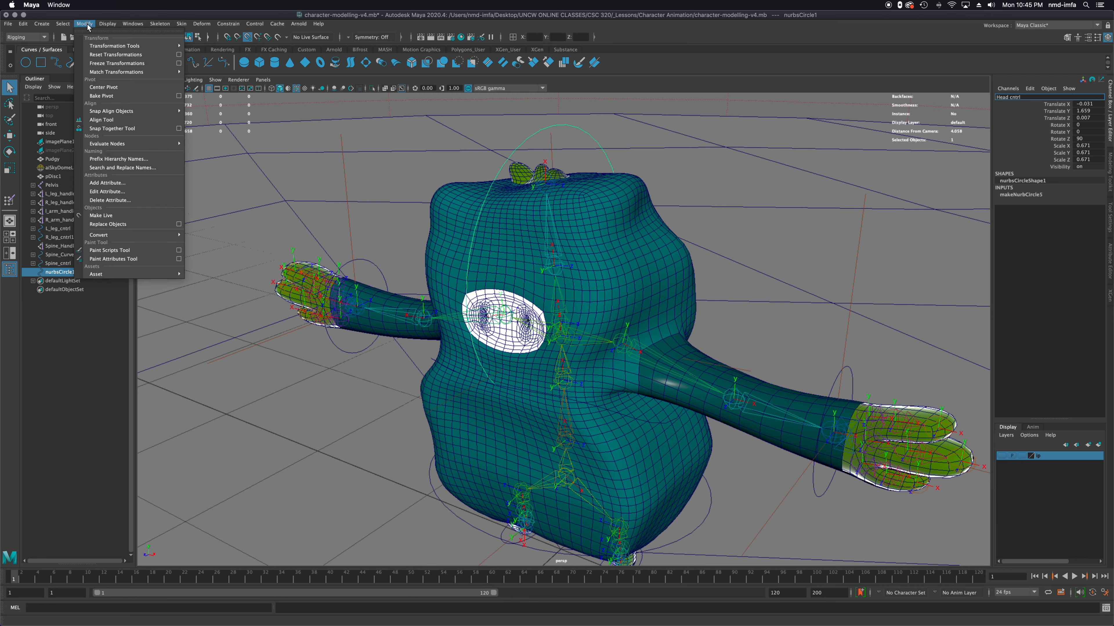
pyautogui.click(105, 63)
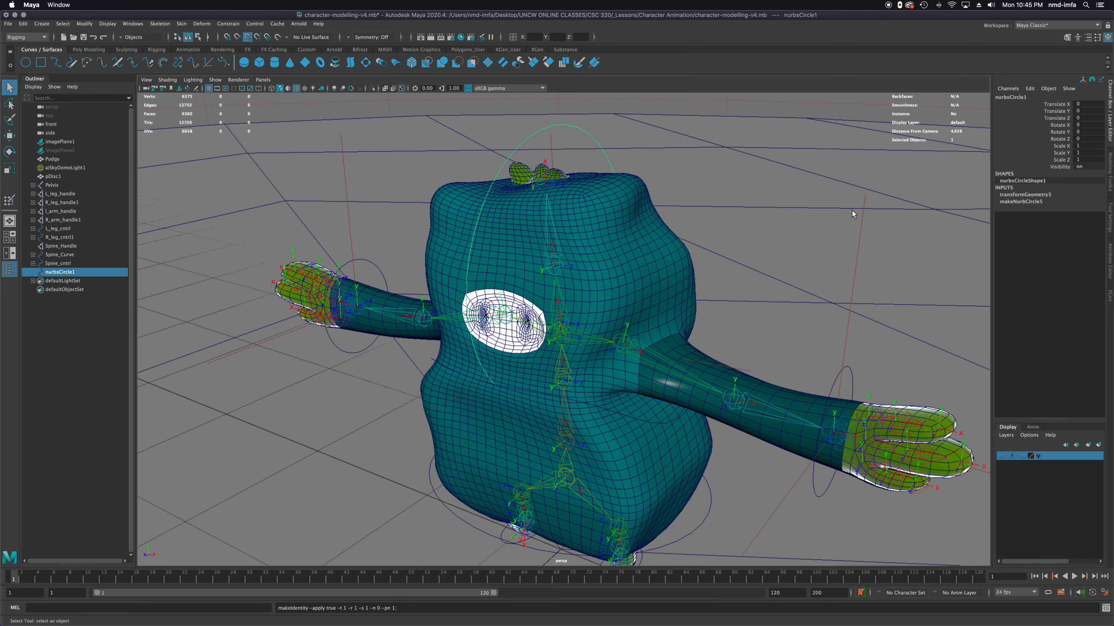
pyautogui.press('super+s')
# Hide the Pudgy mesh again so the head joint can be reached
pyautogui.keyDown('alt'); pyautogui.moveTo(516, 277); pyautogui.dragTo(499, 251); pyautogui.keyUp('alt')
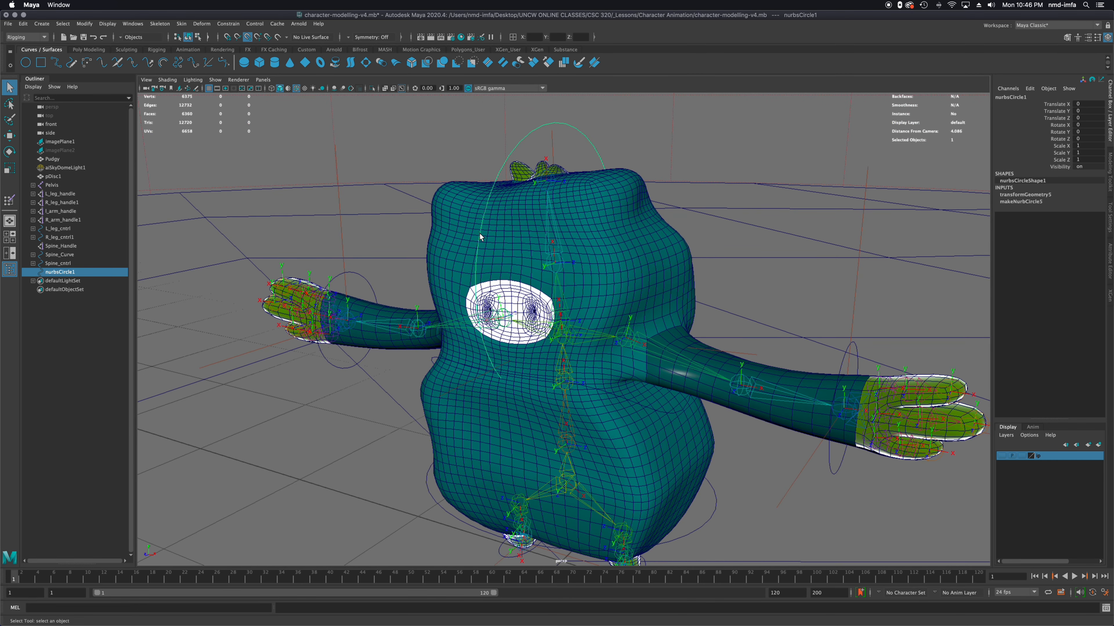
pyautogui.click(52, 160)
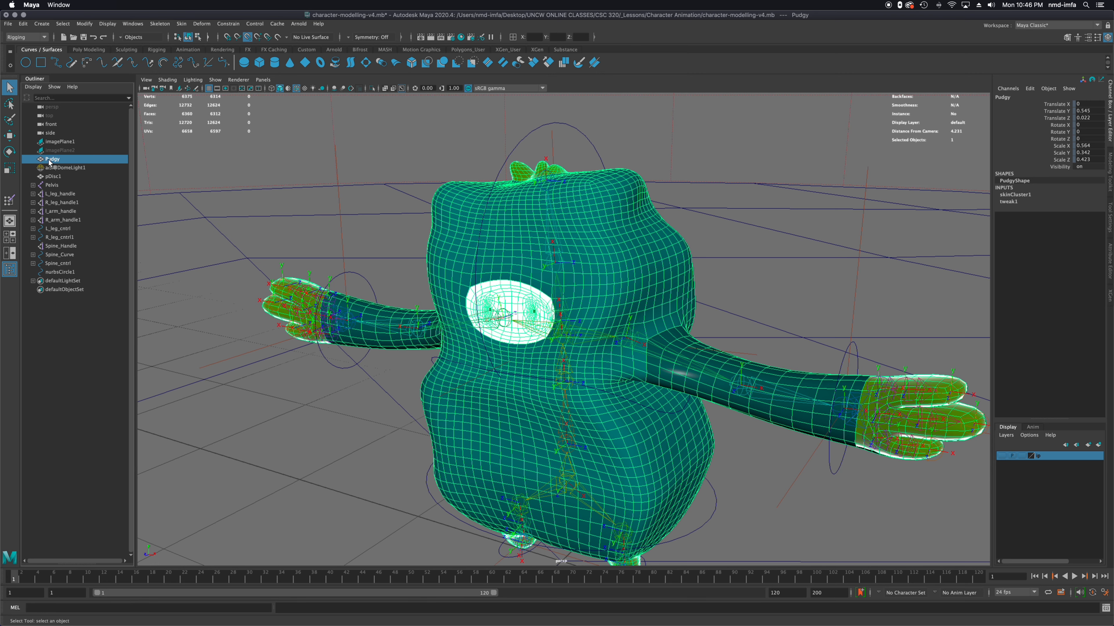
pyautogui.press('h')
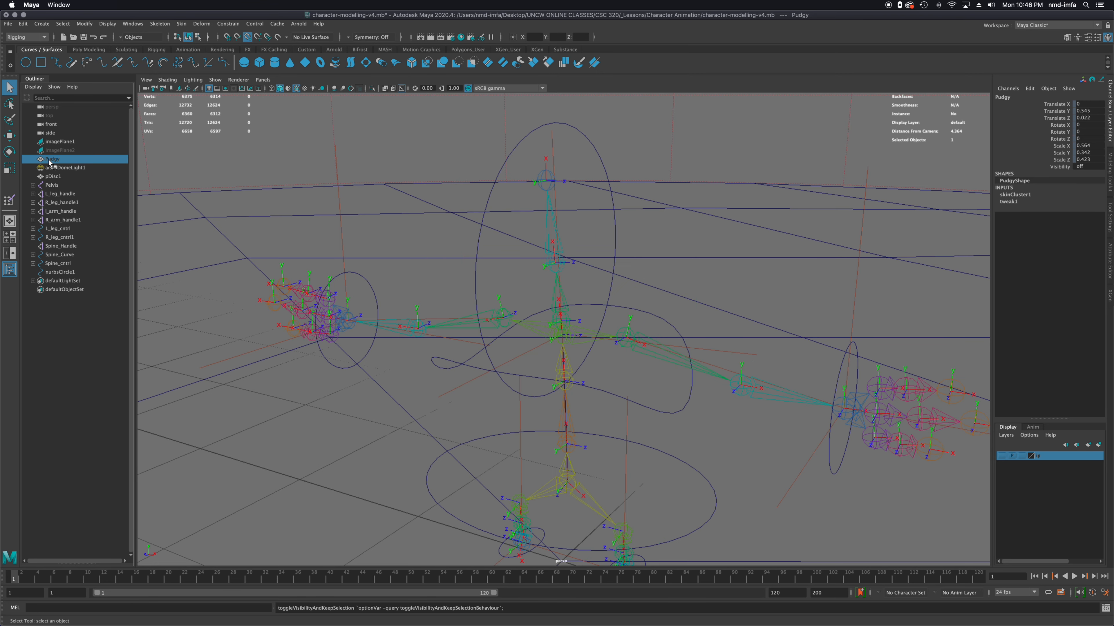
# Orient-constrain the spine5_face_top joint to the head circle with Maintain offset on, all axes and weight 1
pyautogui.click(482, 231)
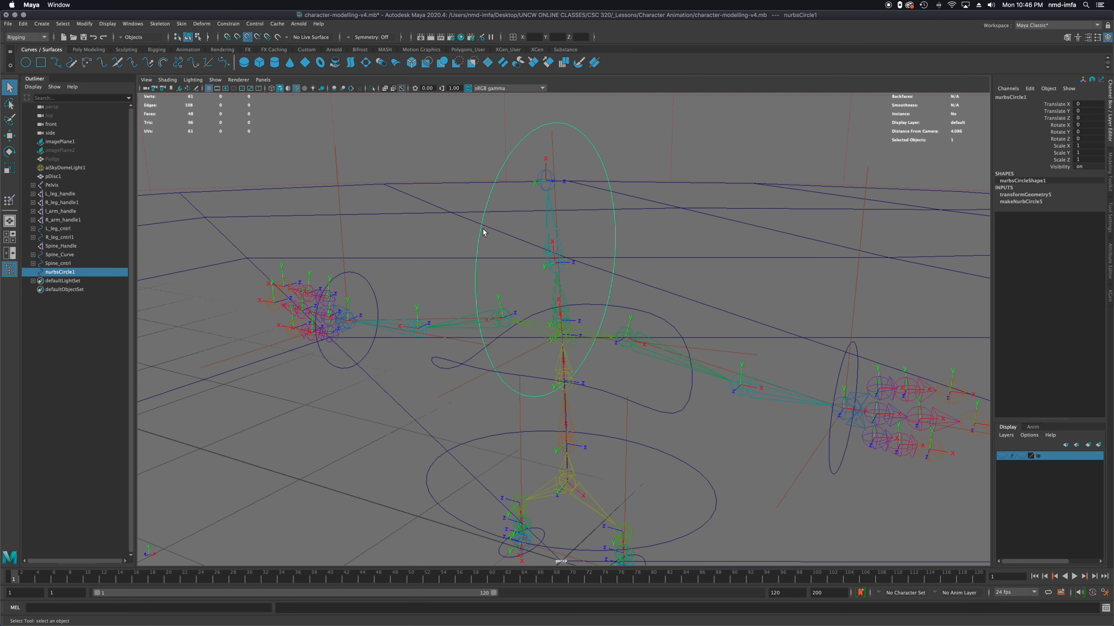
pyautogui.keyDown('shift'); pyautogui.click(562, 271); pyautogui.keyUp('shift')
pyautogui.keyDown('alt'); pyautogui.moveTo(609, 277); pyautogui.dragTo(569, 268); pyautogui.keyUp('alt')
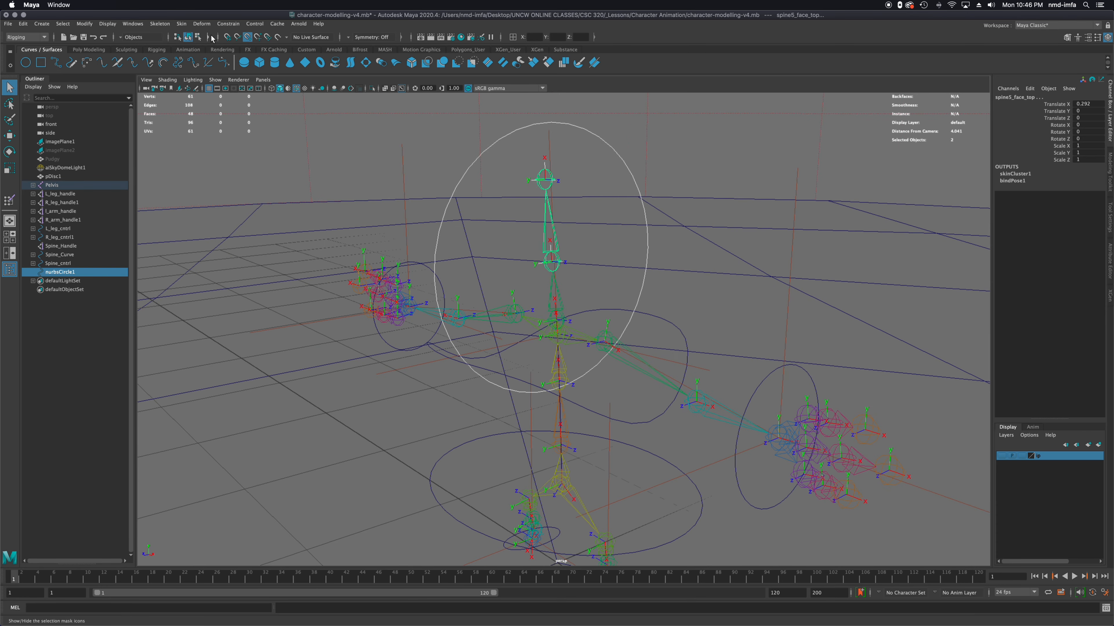
pyautogui.click(228, 24)
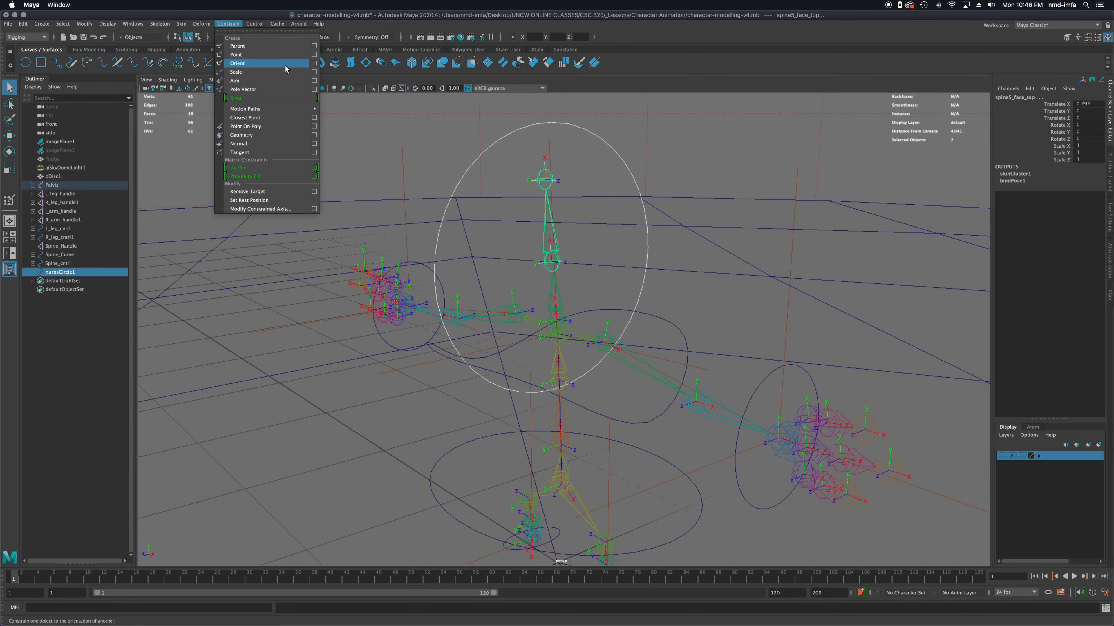
pyautogui.click(312, 63)
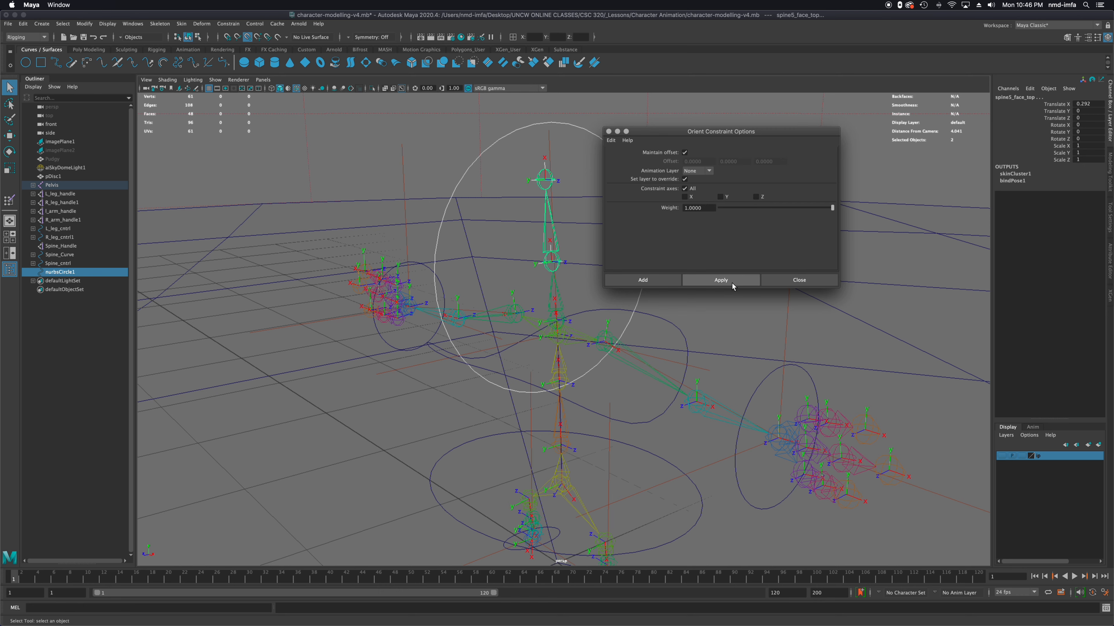
pyautogui.click(707, 280)
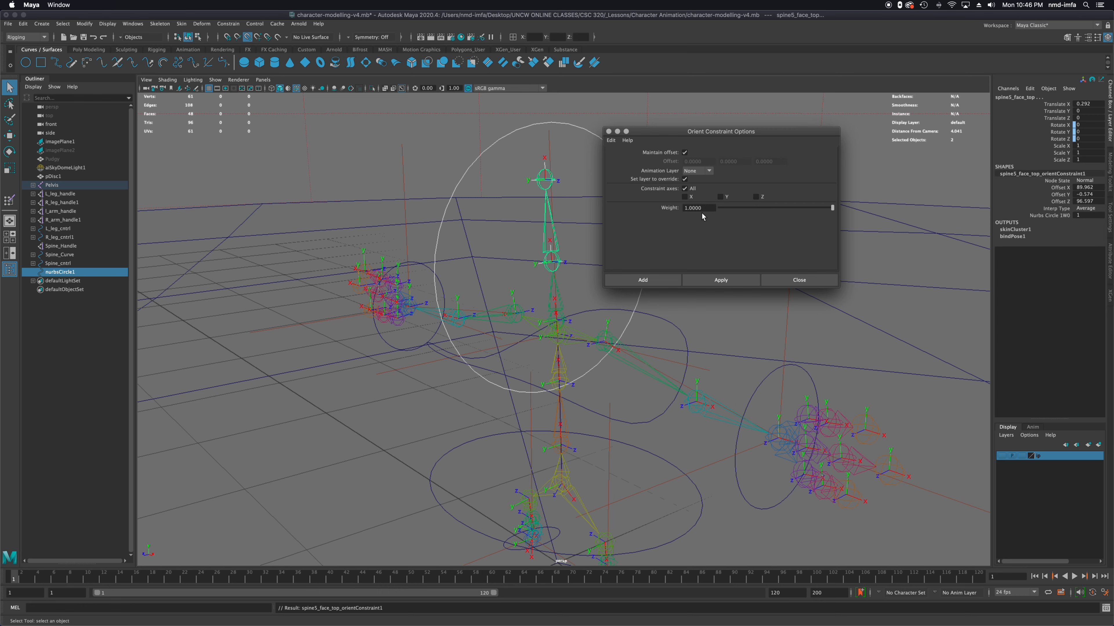
pyautogui.click(791, 280)
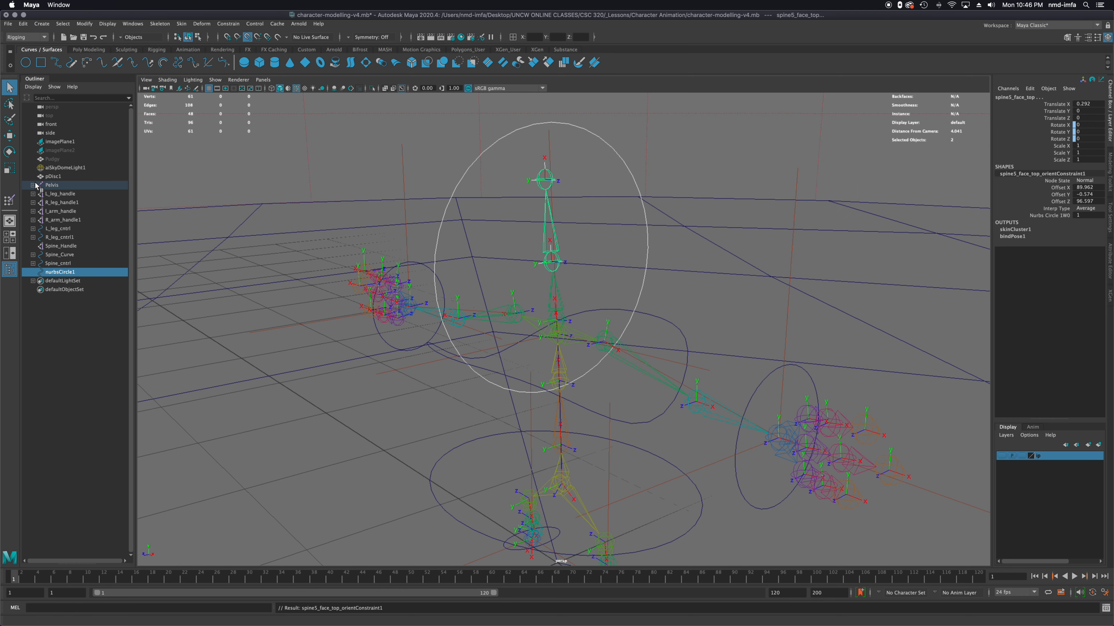
# Unhide the Pudgy mesh and view the character from the front
pyautogui.click(52, 159)
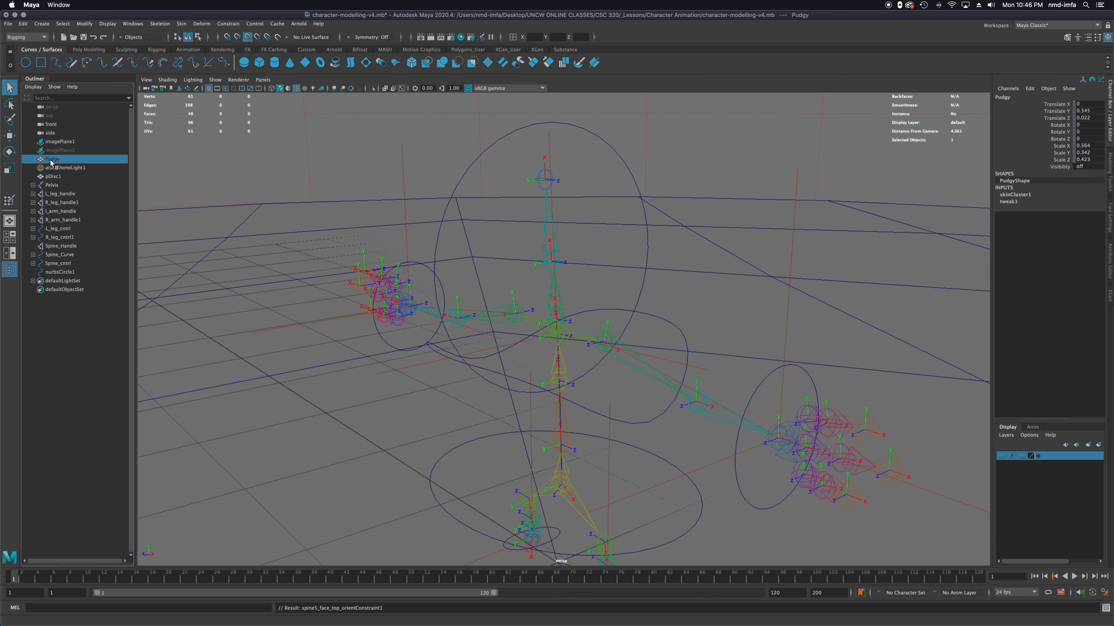
pyautogui.press('h')
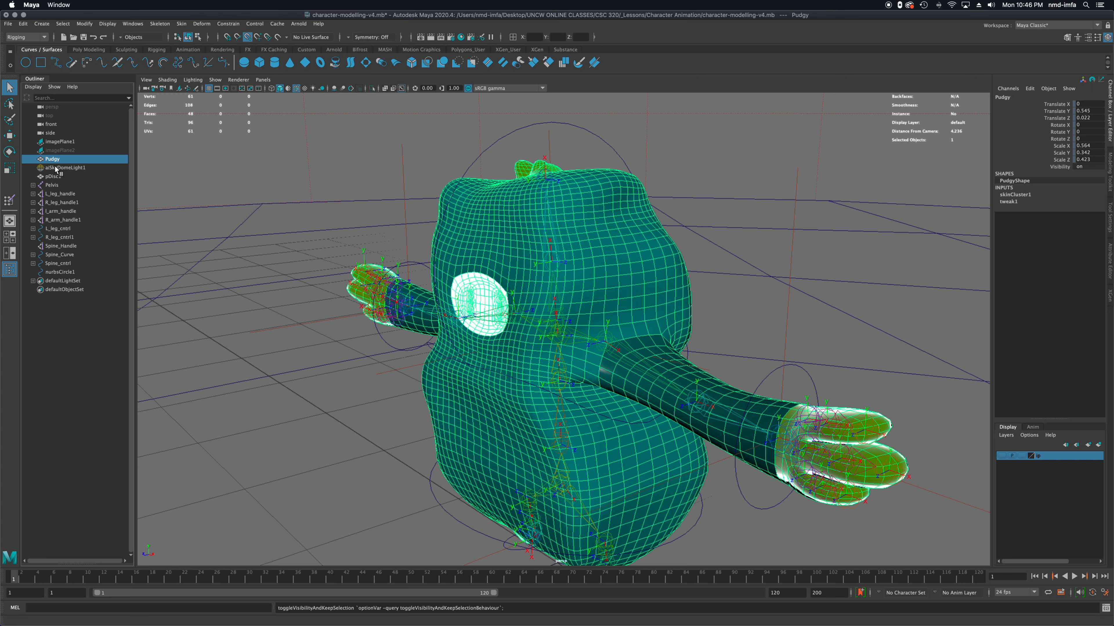
pyautogui.keyDown('alt'); pyautogui.moveTo(290, 192); pyautogui.dragTo(486, 213); pyautogui.keyUp('alt')
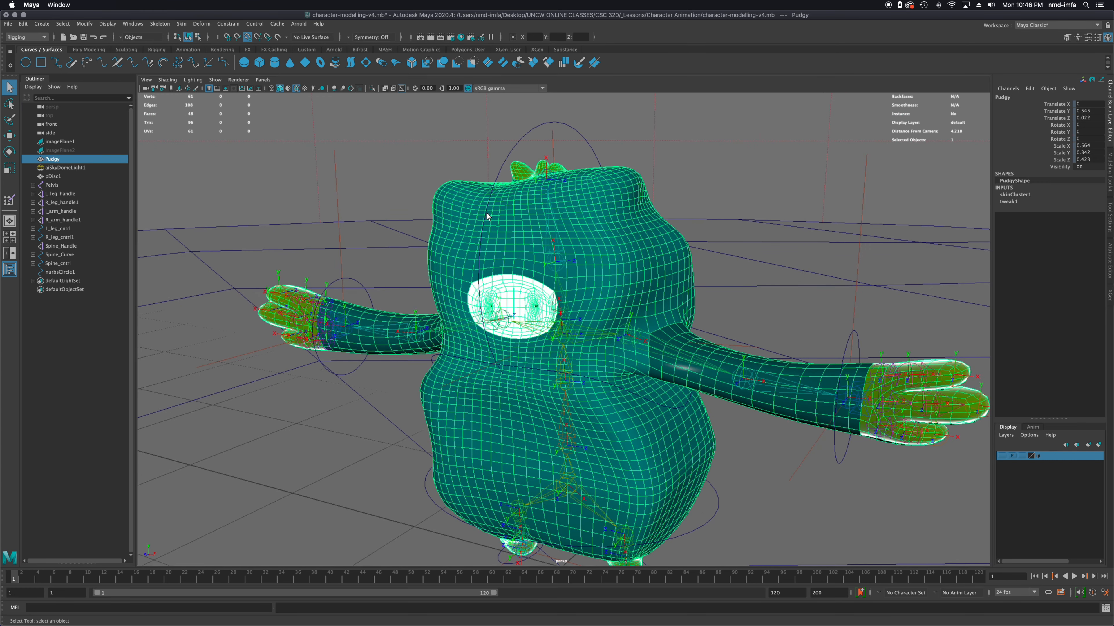
# Test the head circle by rotating it around different axes, undoing the test rotations
pyautogui.click(486, 213)
pyautogui.press('e')
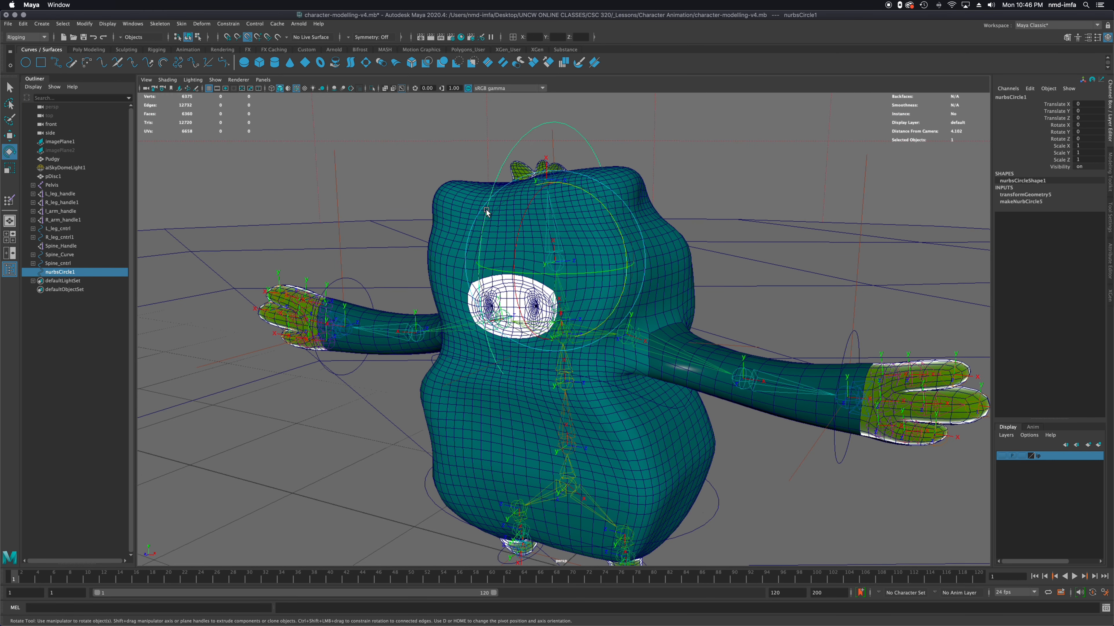
pyautogui.moveTo(496, 222); pyautogui.dragTo(542, 244)
pyautogui.press('z')
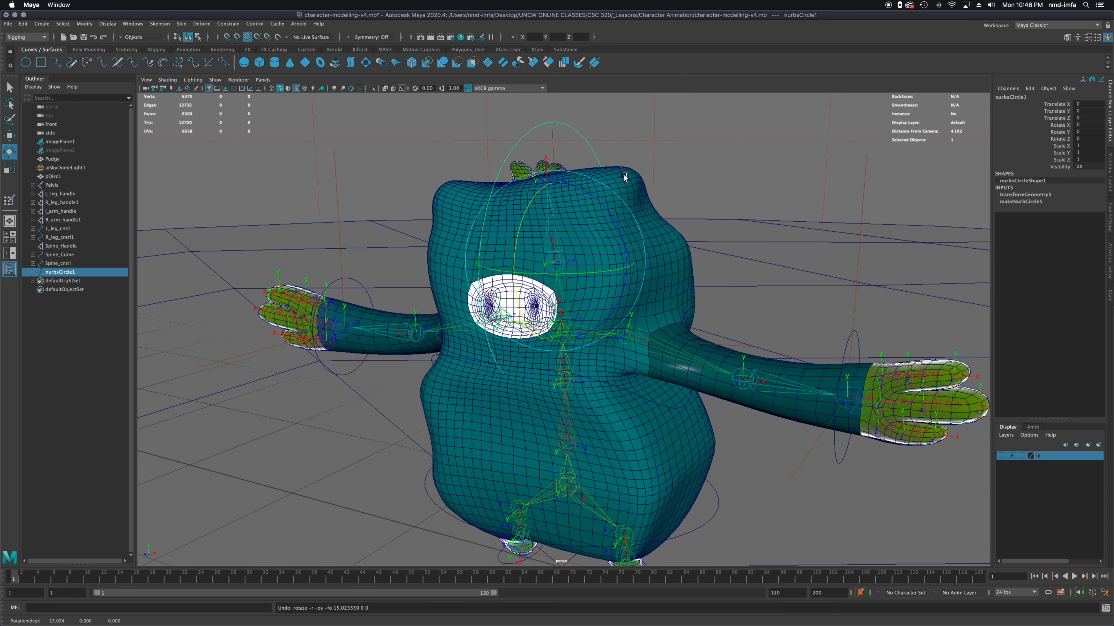
pyautogui.moveTo(621, 196); pyautogui.dragTo(601, 207)
pyautogui.press('z')
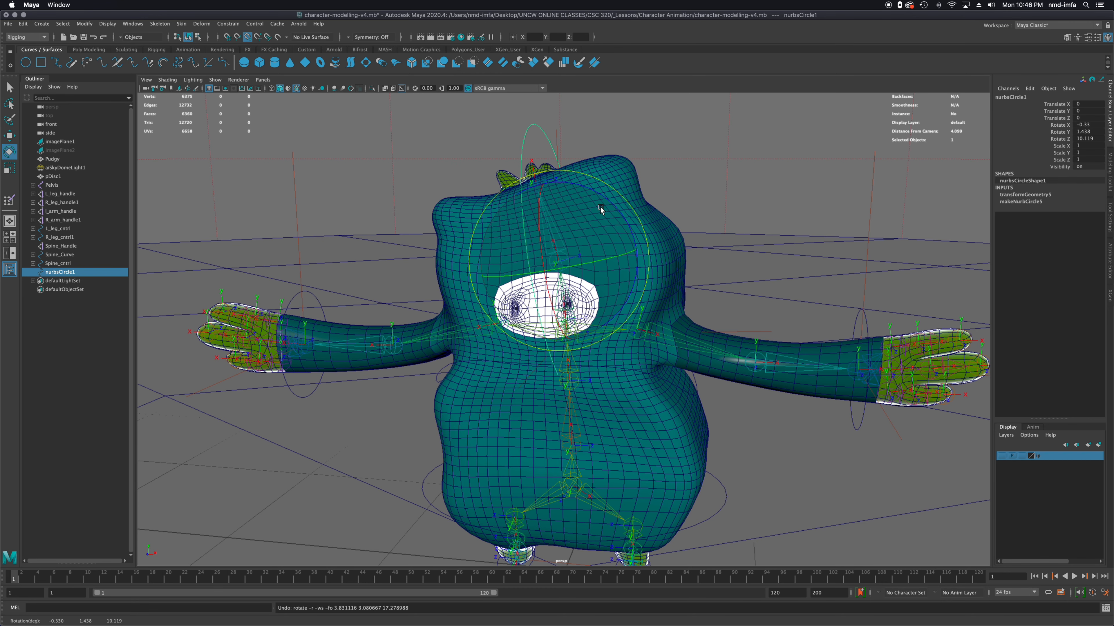
pyautogui.press('z')
pyautogui.moveTo(536, 185)
pyautogui.mouseDown()
pyautogui.moveTo(529, 223)
pyautogui.moveTo(532, 204)
pyautogui.moveTo(545, 209)
pyautogui.moveTo(528, 214)
pyautogui.moveTo(548, 202)
pyautogui.mouseUp()
pyautogui.press('z')
pyautogui.press('z')
pyautogui.press('z')
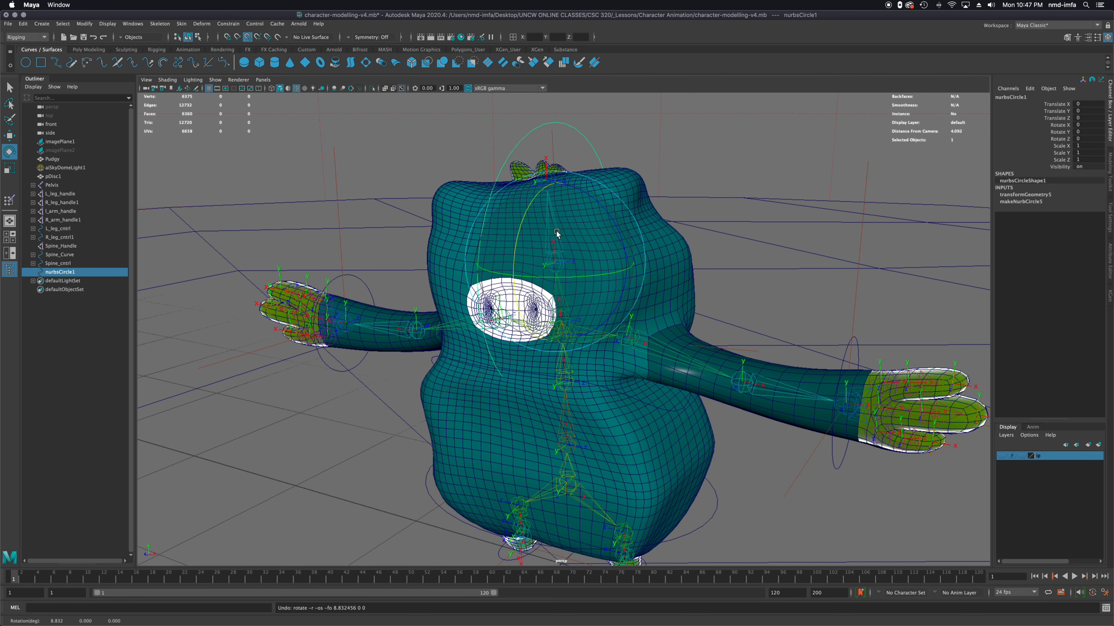
# Test moving and rotating the head circle, undoing both changes
pyautogui.press('w')
pyautogui.moveTo(566, 267); pyautogui.dragTo(561, 265)
pyautogui.press('z')
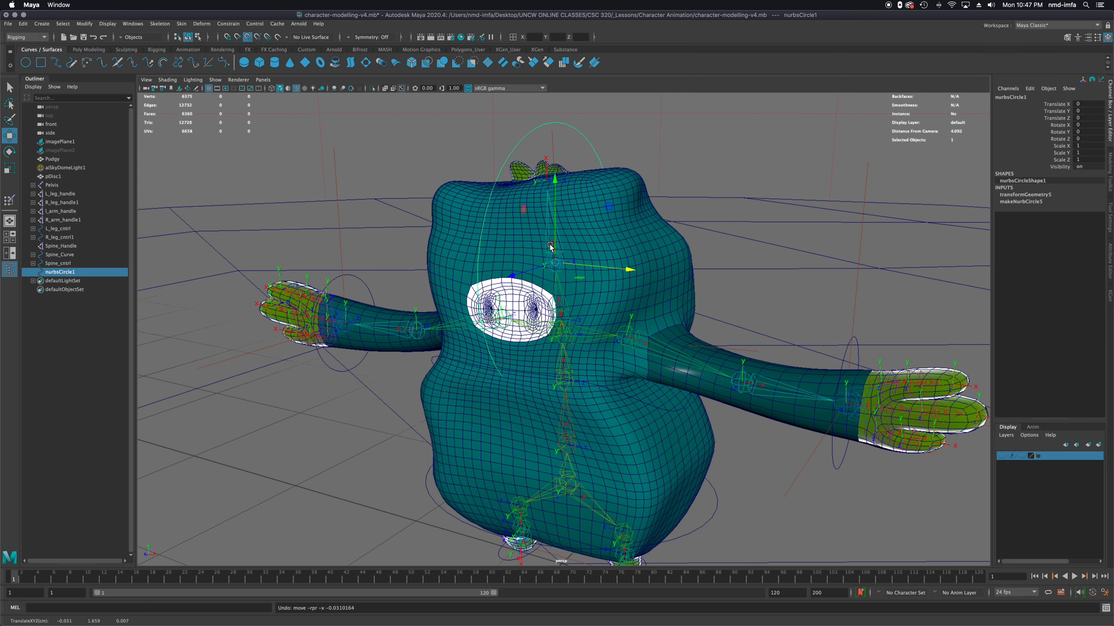
pyautogui.press('e')
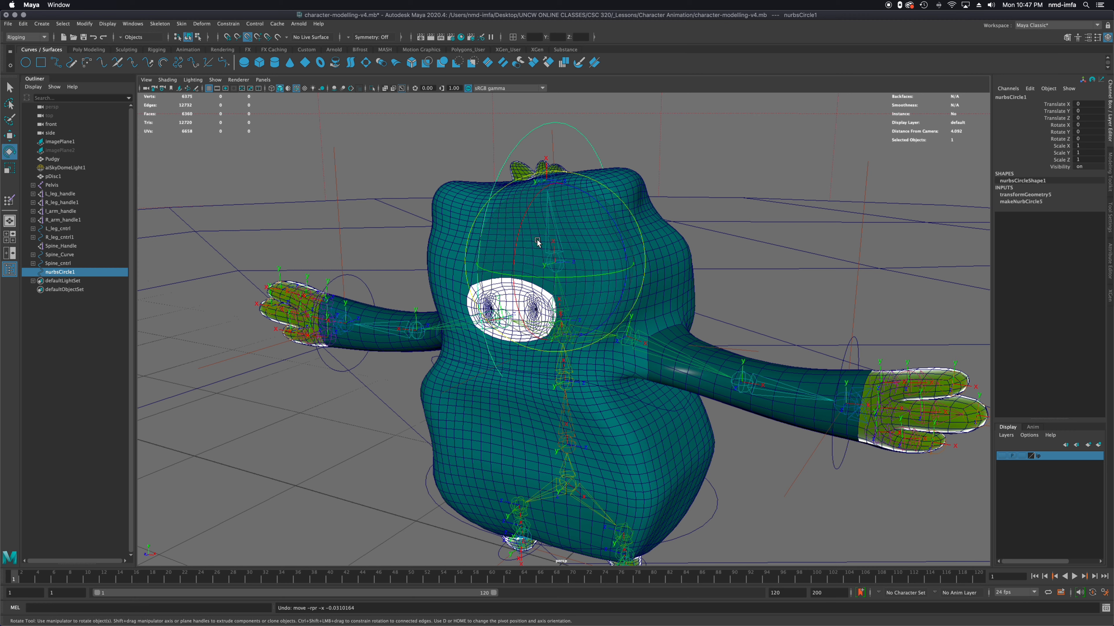
pyautogui.moveTo(521, 232); pyautogui.dragTo(565, 242)
pyautogui.press('super+z')
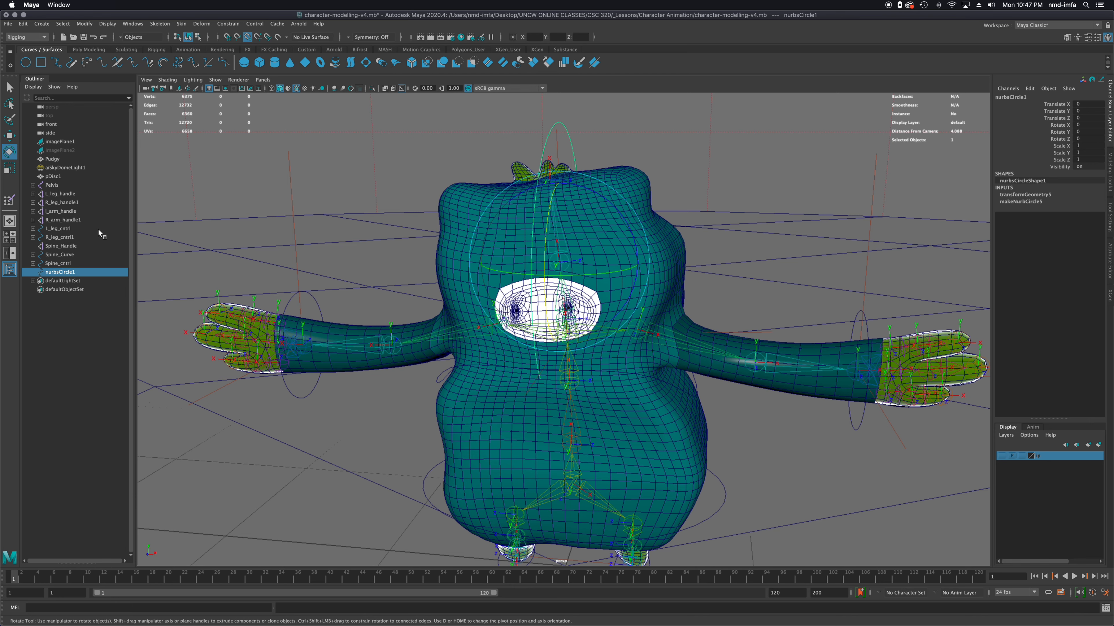
# Reveal the children of Spine_Curve and Spine_cntrl and rename the head circle to Head_cntrl
pyautogui.click(33, 255)
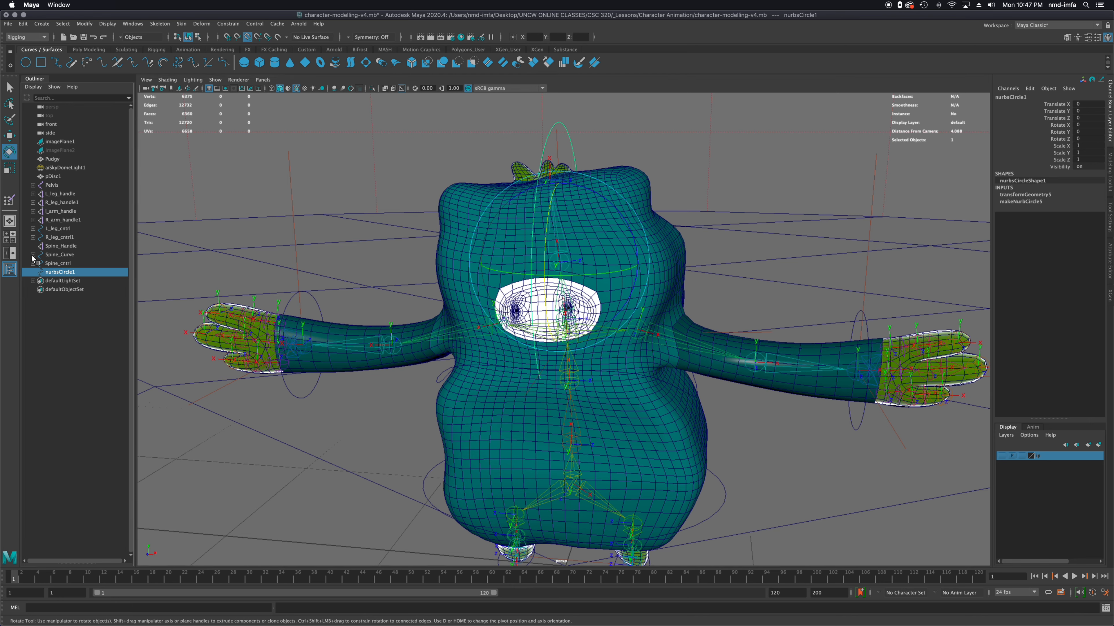
pyautogui.click(33, 263)
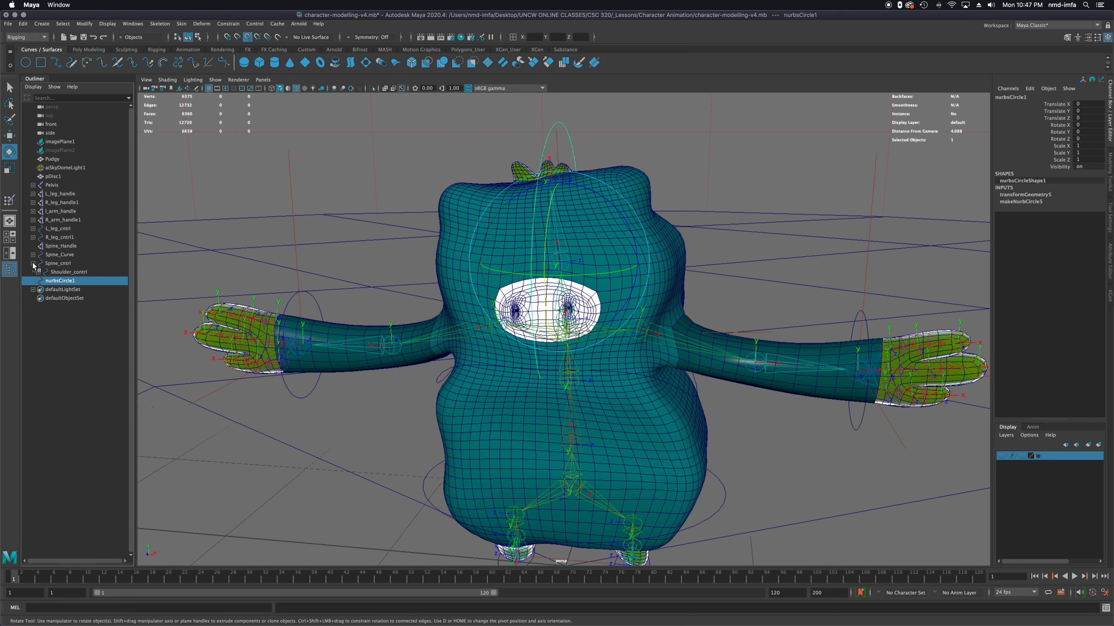
pyautogui.click(32, 254)
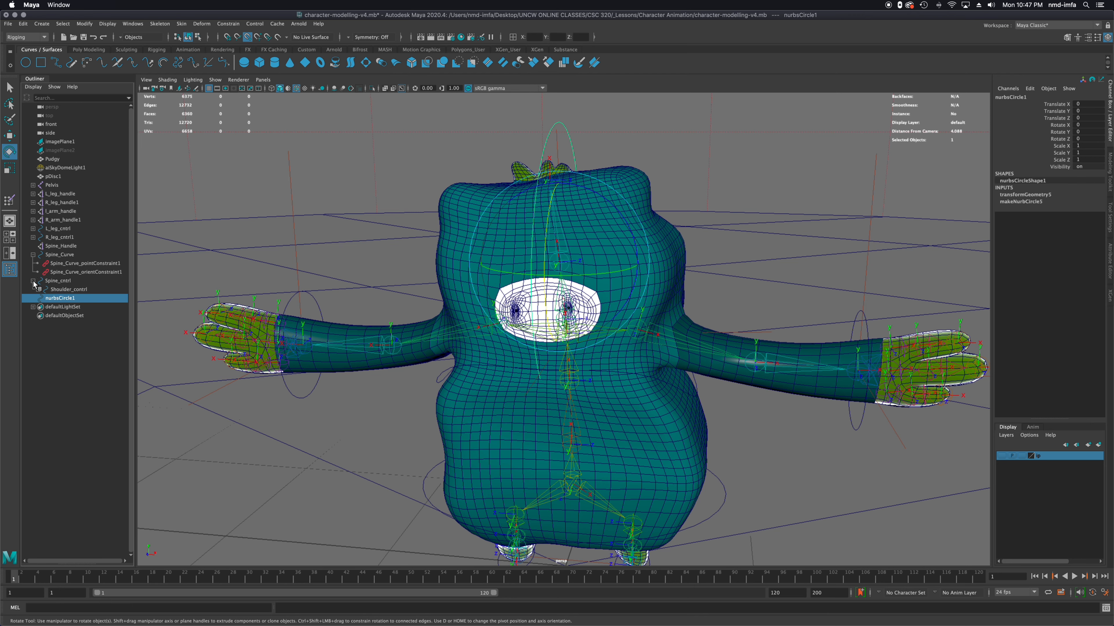
pyautogui.click(54, 289)
pyautogui.click(57, 300)
pyautogui.click(1003, 99)
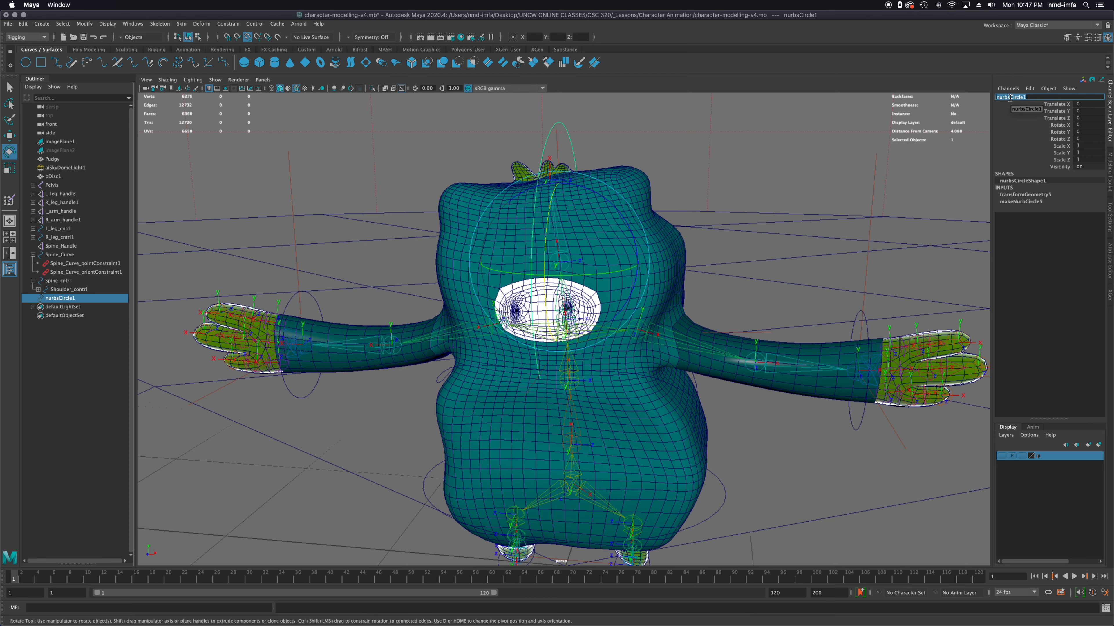
pyautogui.write('Head_cntrl')
pyautogui.press('Return')
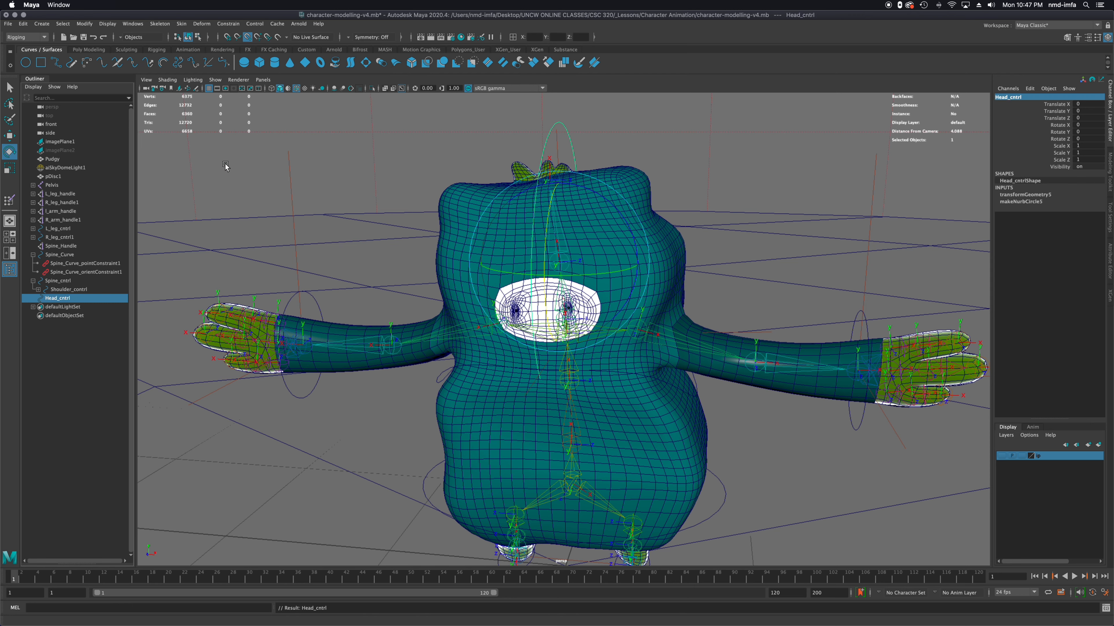
# Parent Head_cntrl under Shoulder_contrl and check it alongside the left and right arm controls
pyautogui.moveTo(51, 302); pyautogui.dragTo(62, 291, button='middle')
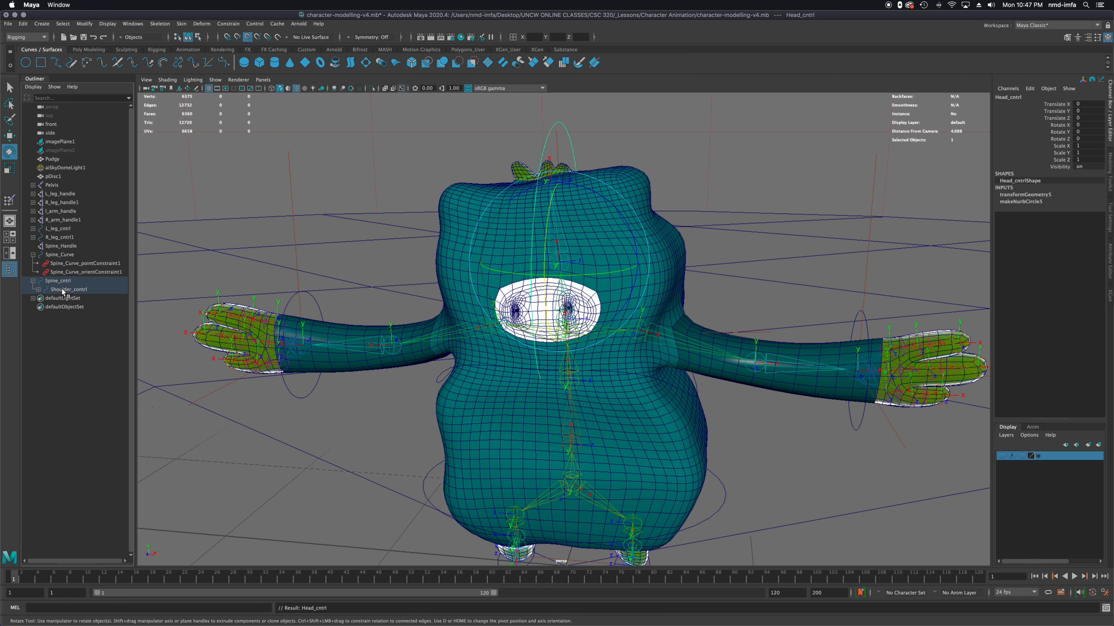
pyautogui.click(38, 289)
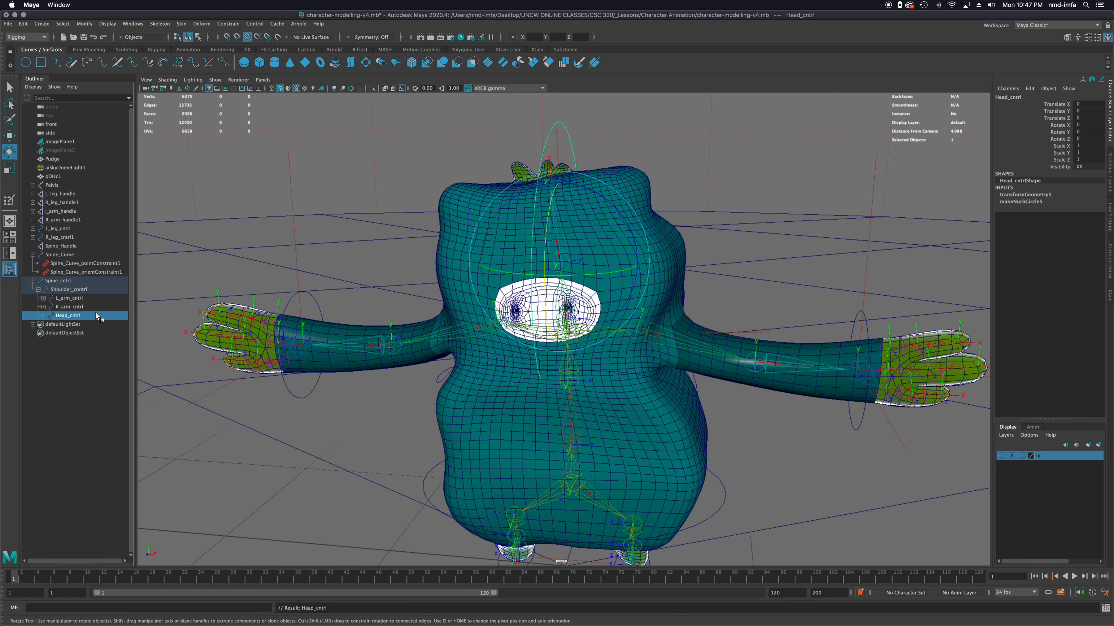
pyautogui.click(70, 299)
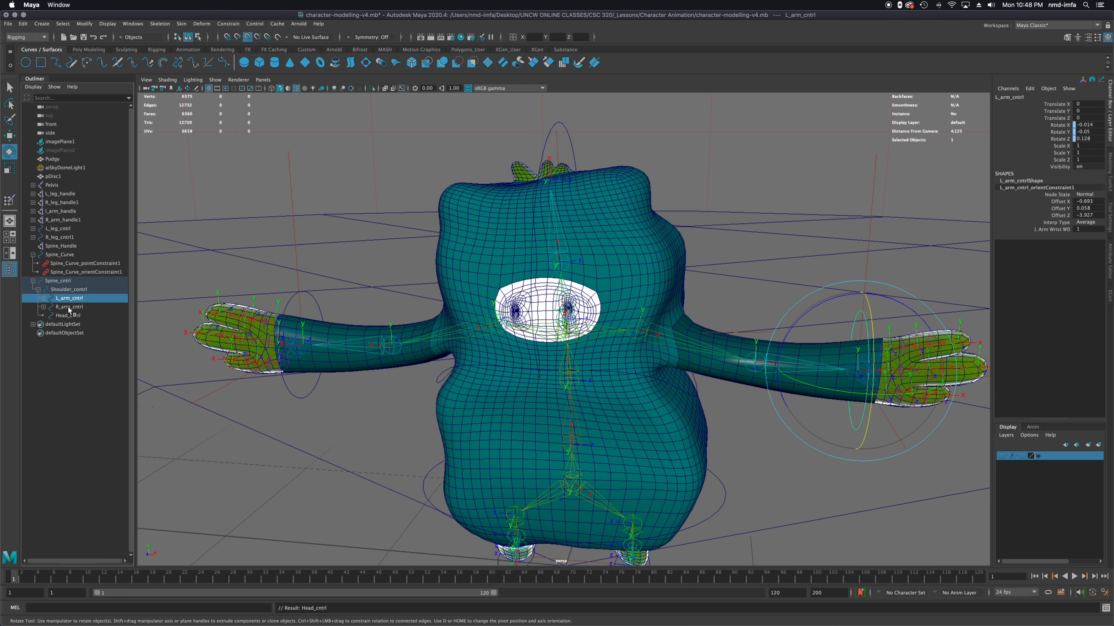
pyautogui.click(70, 309)
pyautogui.click(68, 316)
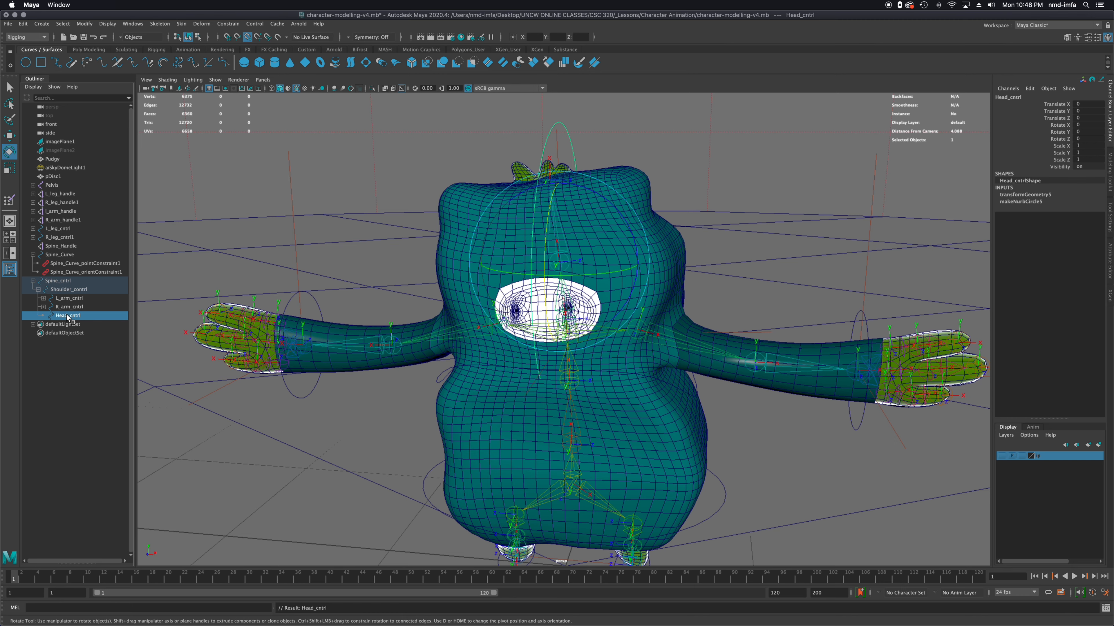
# Test Shoulder_contrl by rotating it around different axes, undoing each rotation
pyautogui.click(70, 290)
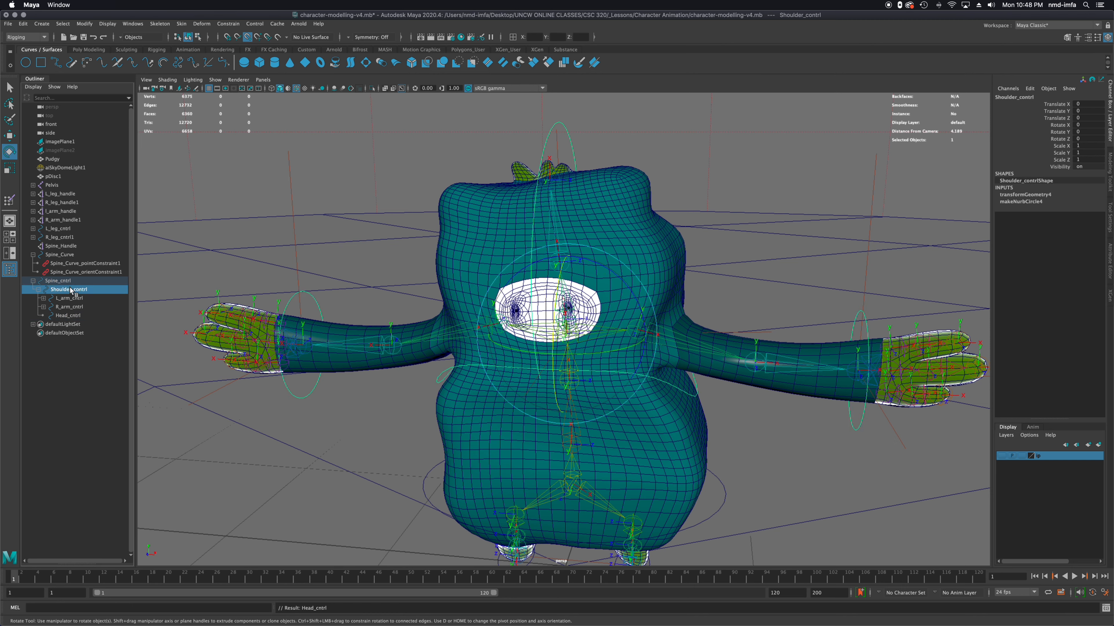
pyautogui.keyDown('alt'); pyautogui.moveTo(444, 284); pyautogui.dragTo(500, 325); pyautogui.keyUp('alt')
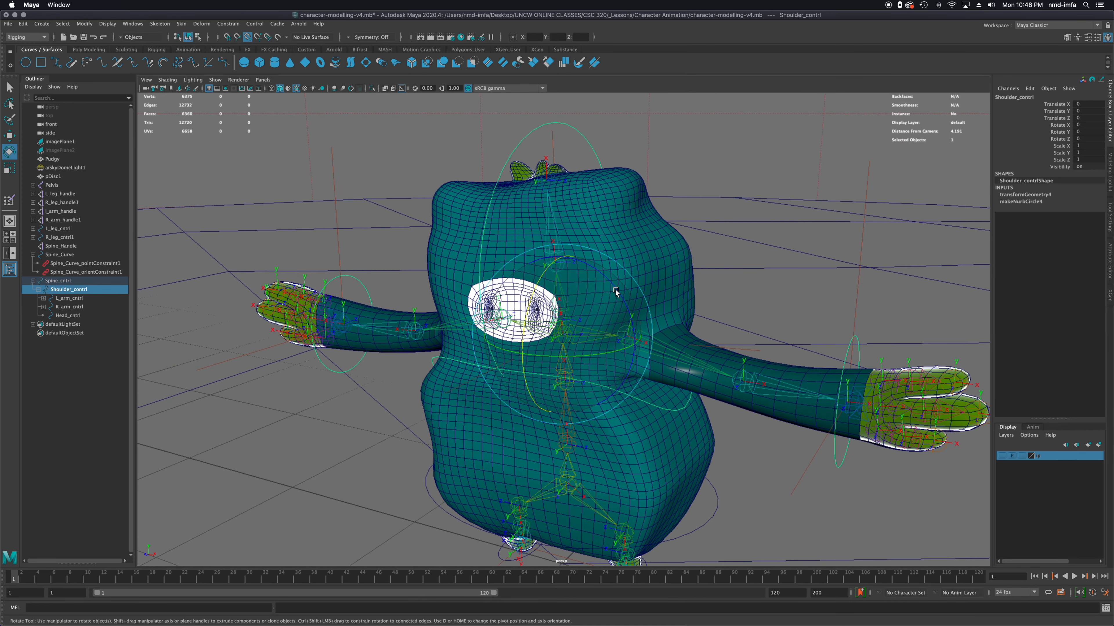
pyautogui.moveTo(622, 310)
pyautogui.mouseDown()
pyautogui.moveTo(634, 326)
pyautogui.moveTo(607, 299)
pyautogui.moveTo(619, 315)
pyautogui.mouseUp()
pyautogui.press('super+z')
pyautogui.moveTo(534, 288); pyautogui.dragTo(542, 303)
pyautogui.press('super+z')
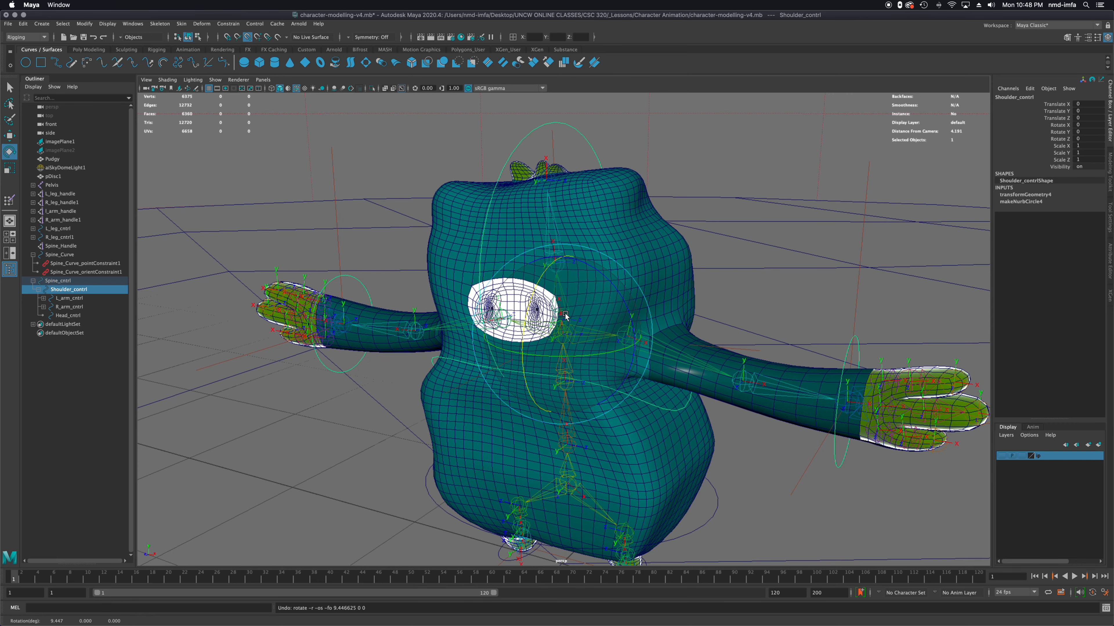
pyautogui.moveTo(603, 276)
pyautogui.mouseDown()
pyautogui.moveTo(607, 287)
pyautogui.moveTo(581, 274)
pyautogui.mouseUp()
pyautogui.press('super+z')
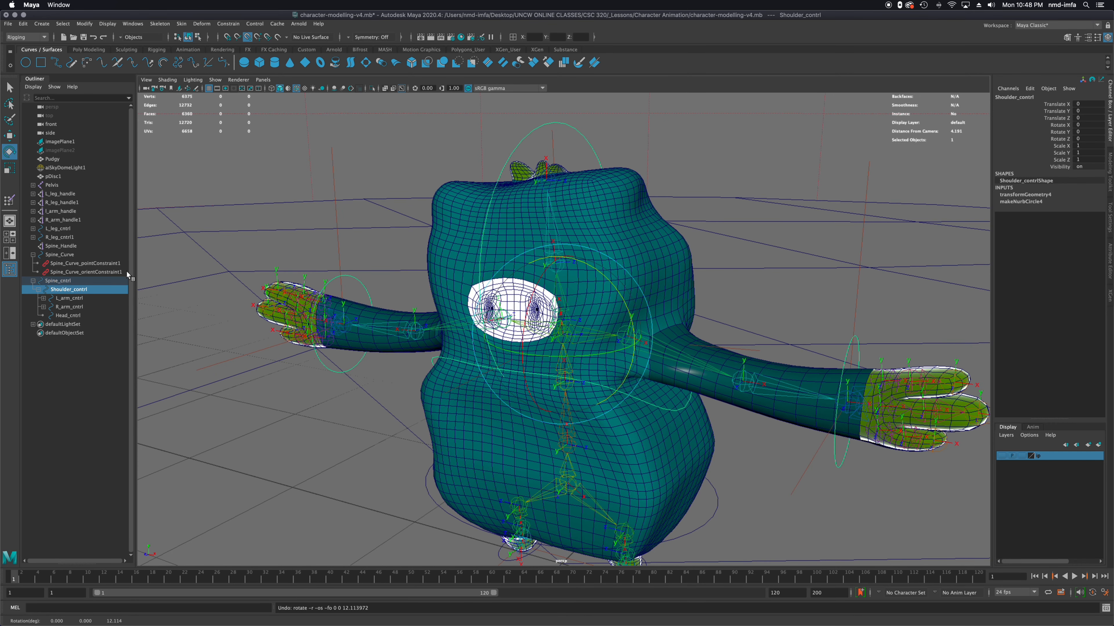
# Test Head_cntrl by rotating it around two different axes, undoing each rotation
pyautogui.click(66, 315)
pyautogui.moveTo(525, 236)
pyautogui.mouseDown()
pyautogui.moveTo(531, 261)
pyautogui.moveTo(529, 237)
pyautogui.mouseUp()
pyautogui.press('super+z')
pyautogui.moveTo(600, 204)
pyautogui.mouseDown()
pyautogui.moveTo(607, 216)
pyautogui.moveTo(578, 201)
pyautogui.moveTo(597, 214)
pyautogui.mouseUp()
pyautogui.press('super+z')
pyautogui.keyDown('alt'); pyautogui.moveTo(571, 308); pyautogui.dragTo(621, 263); pyautogui.keyUp('alt')
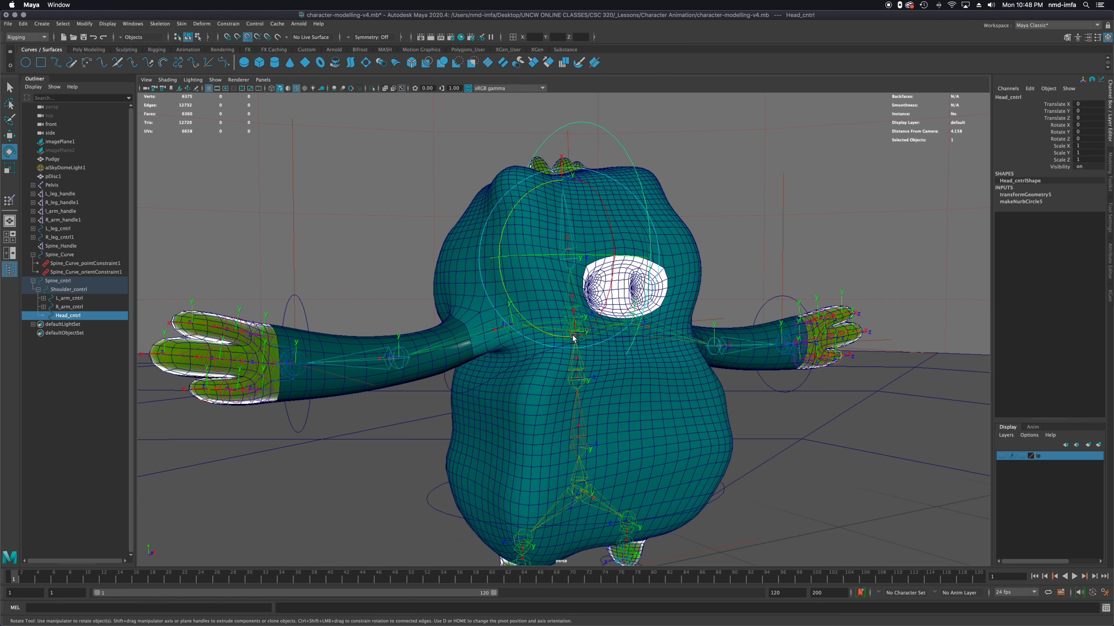
pyautogui.keyDown('alt'); pyautogui.moveTo(574, 397); pyautogui.dragTo(555, 385); pyautogui.keyUp('alt')
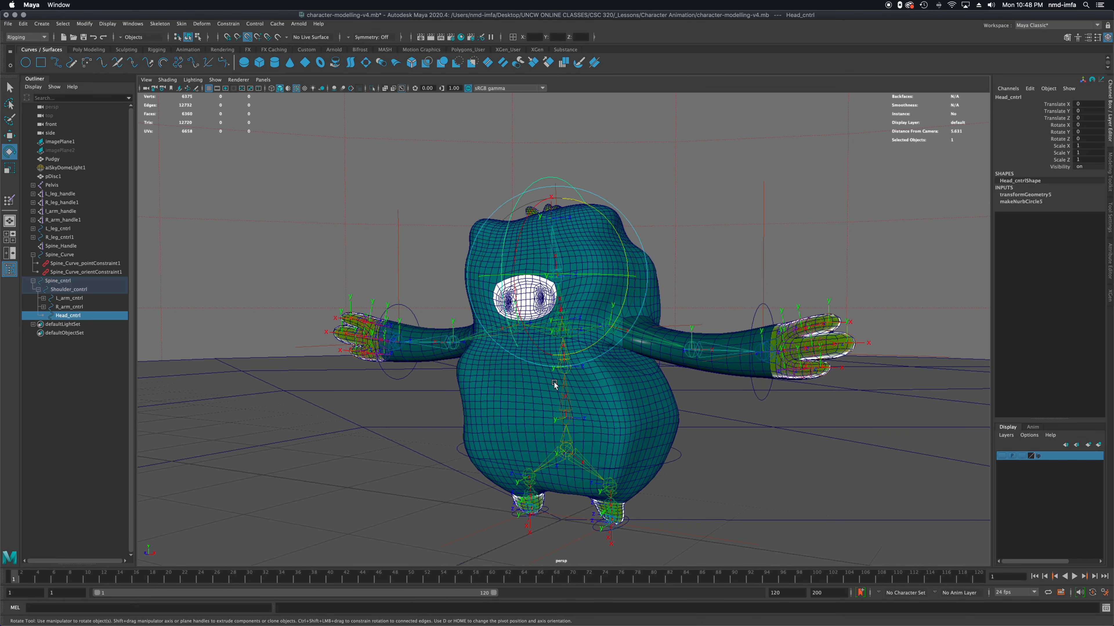
# Create a NURBS circle on the ground around the character's feet and scale it uniformly to 0.782
pyautogui.click(10, 88)
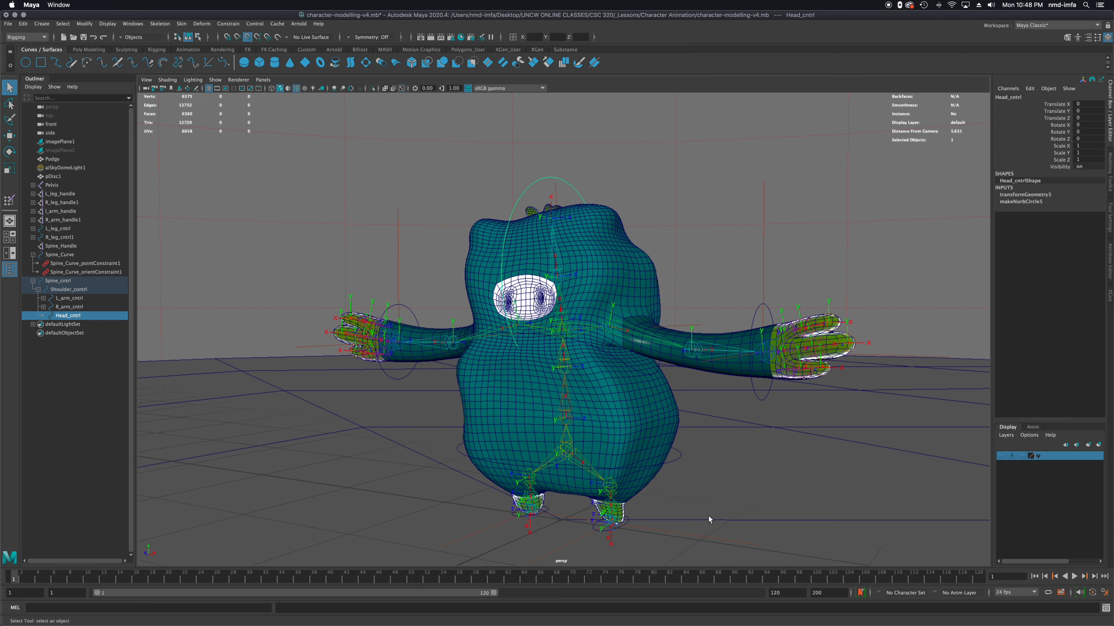
pyautogui.click(370, 420)
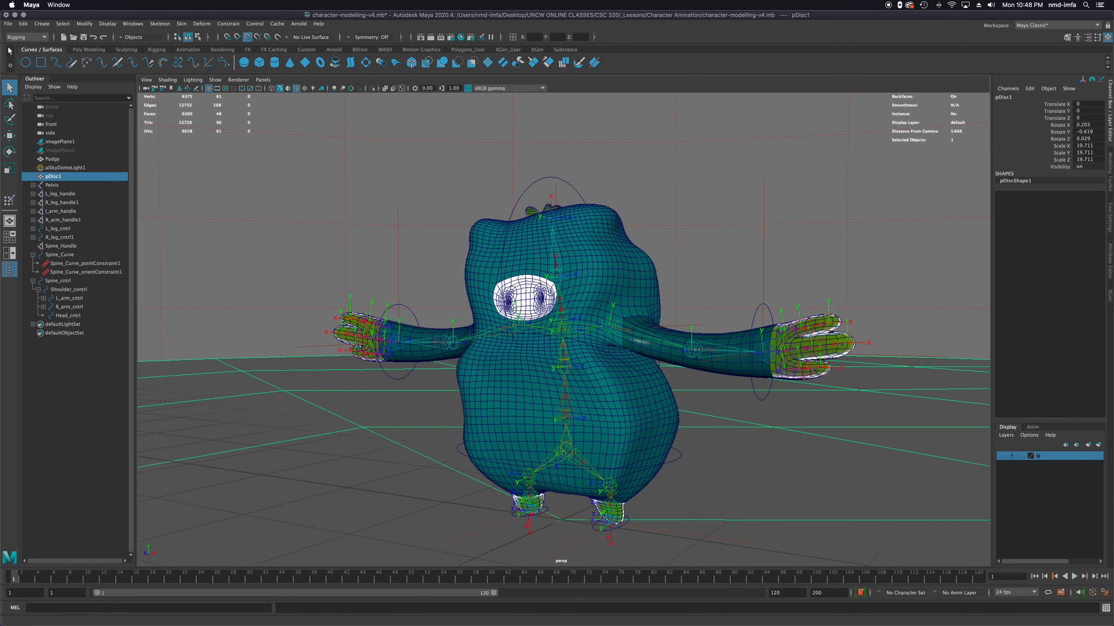
pyautogui.click(25, 63)
pyautogui.keyDown('alt'); pyautogui.moveTo(597, 557); pyautogui.dragTo(628, 514); pyautogui.keyUp('alt')
pyautogui.press('r')
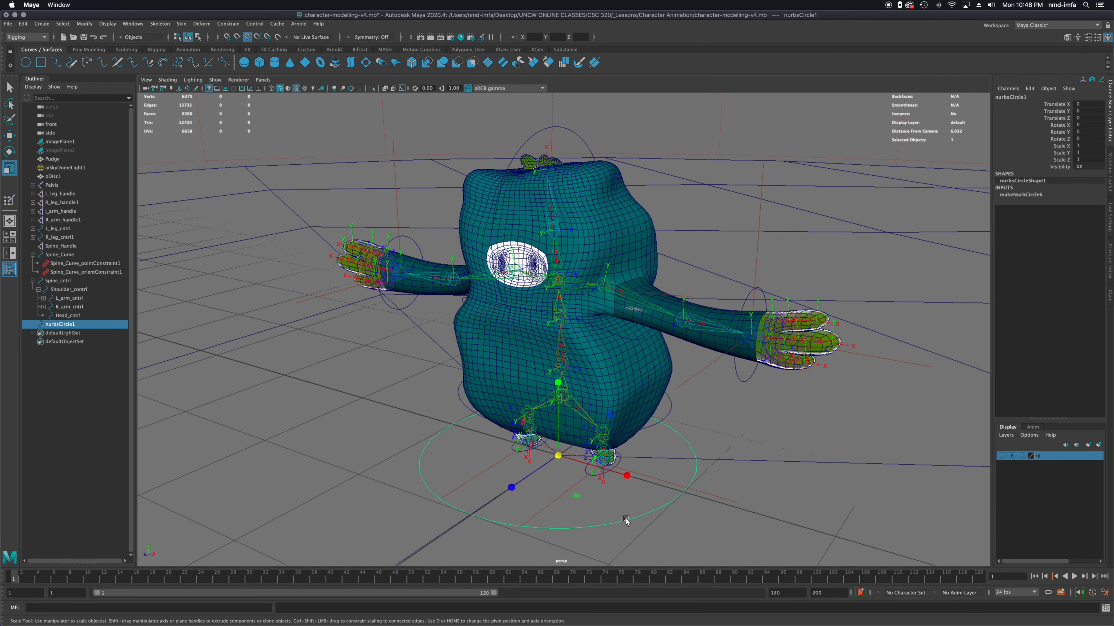
pyautogui.moveTo(556, 456)
pyautogui.mouseDown()
pyautogui.moveTo(504, 462)
pyautogui.moveTo(538, 460)
pyautogui.mouseUp()
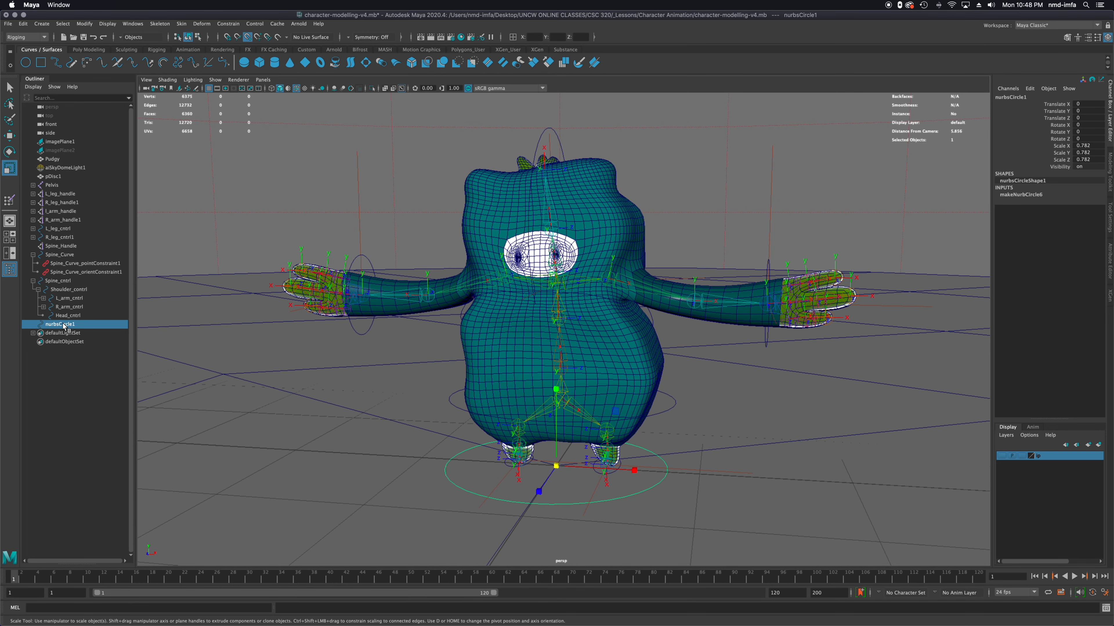
# Rename the ground circle to Master_cntrl
pyautogui.click(1004, 97)
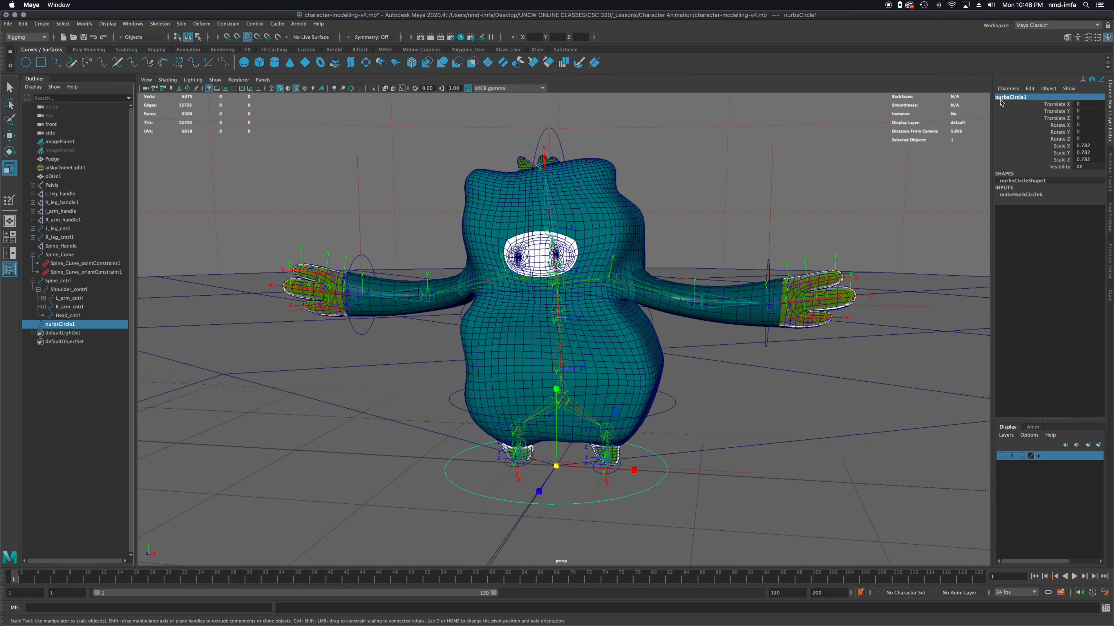
pyautogui.write('mal')
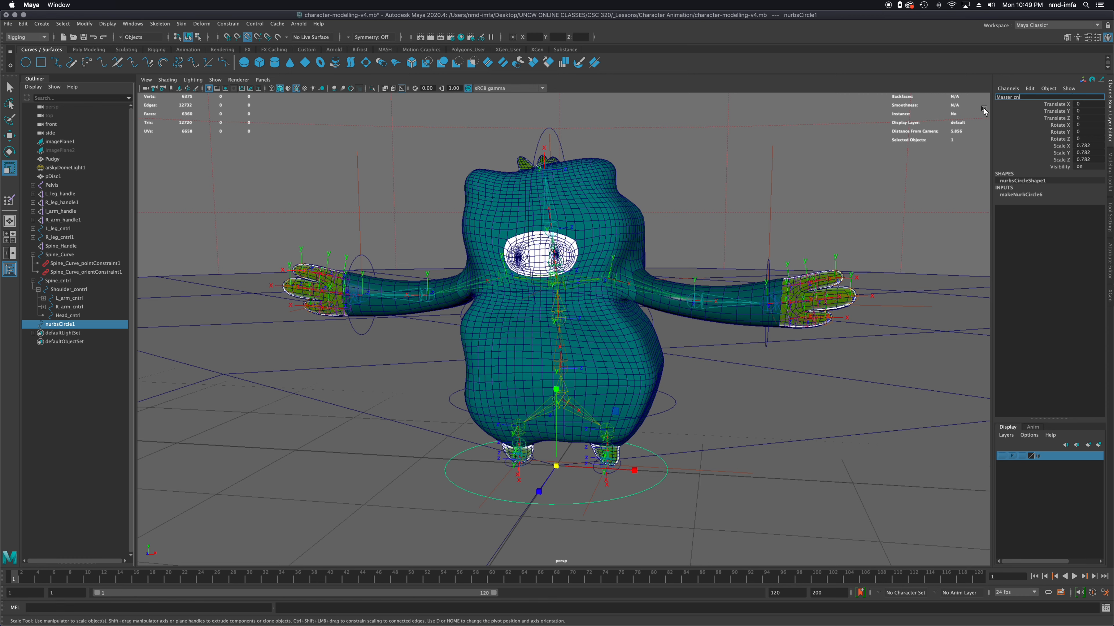
pyautogui.press('Return')
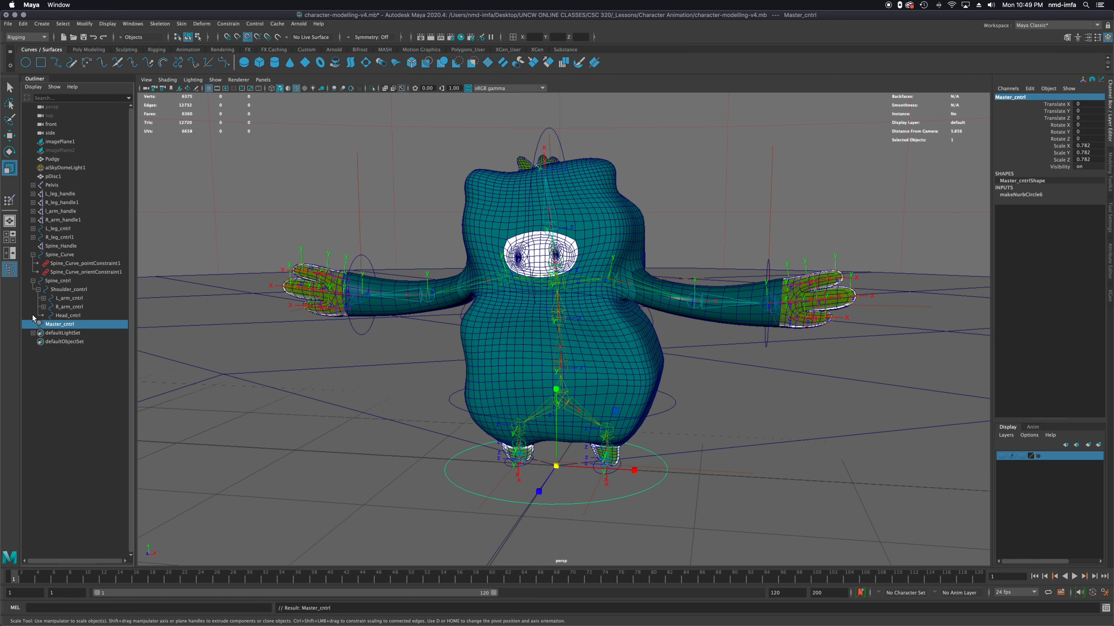
# Collapse the Spine_Curve and Spine_cntrl hierarchies and parent Spine_cntrl under Master_cntrl
pyautogui.moveTo(41, 247); pyautogui.dragTo(42, 233)
pyautogui.moveTo(34, 258); pyautogui.dragTo(44, 266)
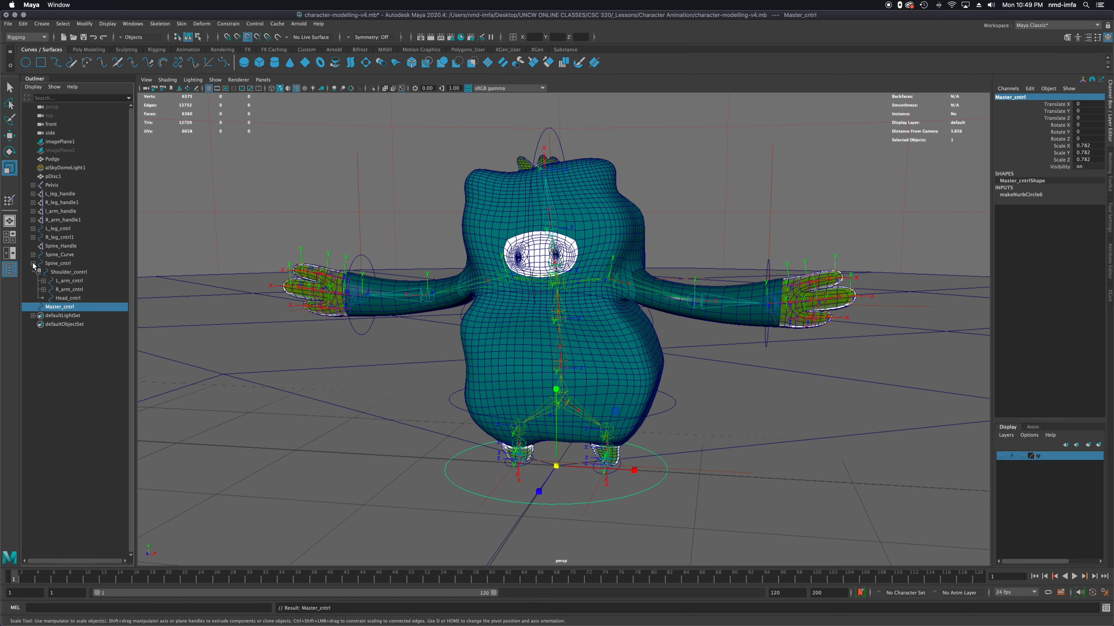
pyautogui.click(33, 263)
pyautogui.click(49, 264)
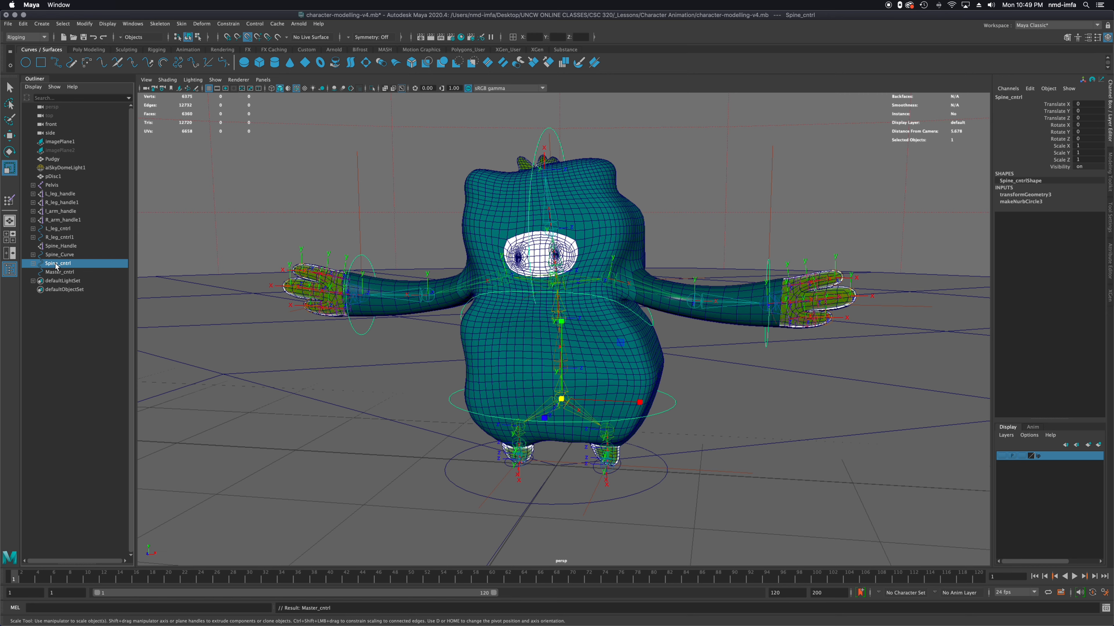
pyautogui.moveTo(56, 265); pyautogui.dragTo(56, 274)
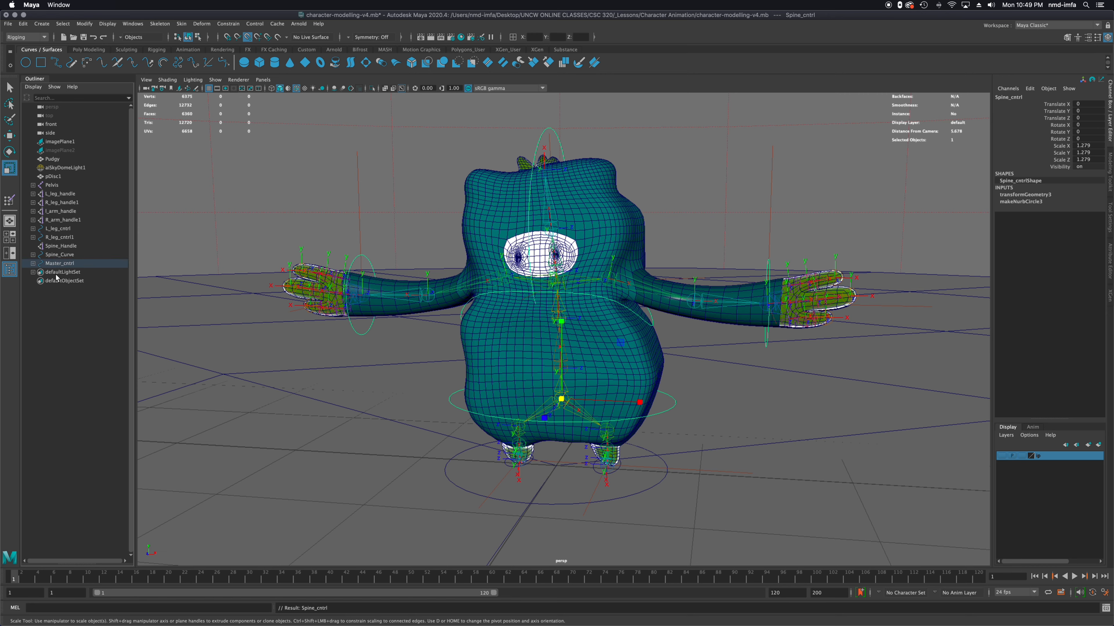
pyautogui.click(33, 263)
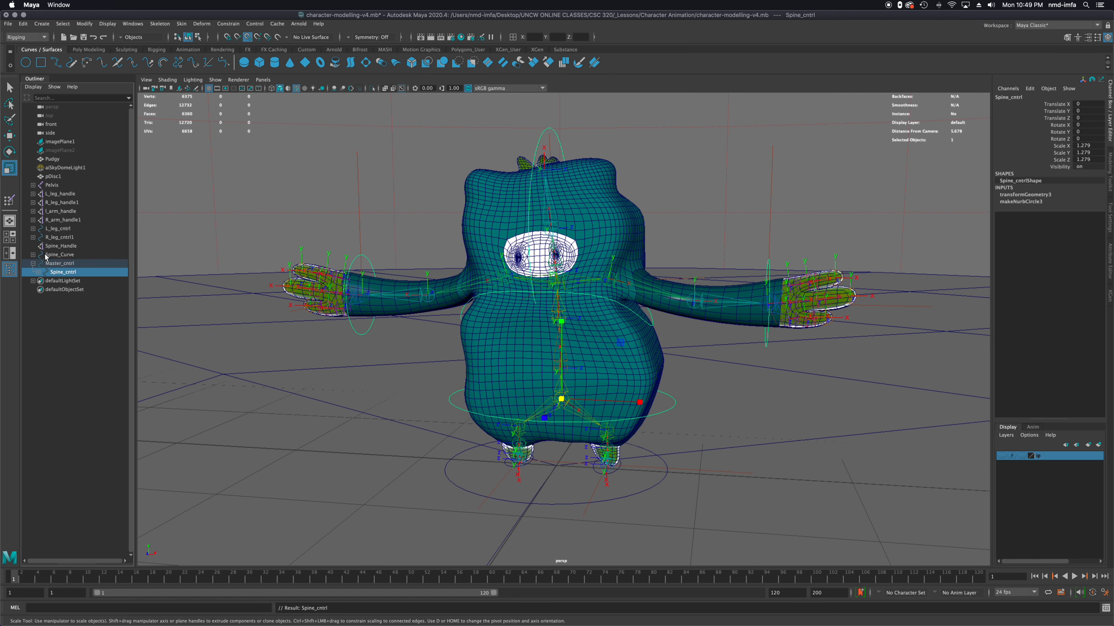
# Parent Spine_Curve, R_leg_cntrl1 and L_leg_cntrl under Master_cntrl
pyautogui.click(47, 256)
pyautogui.moveTo(46, 255); pyautogui.dragTo(51, 265)
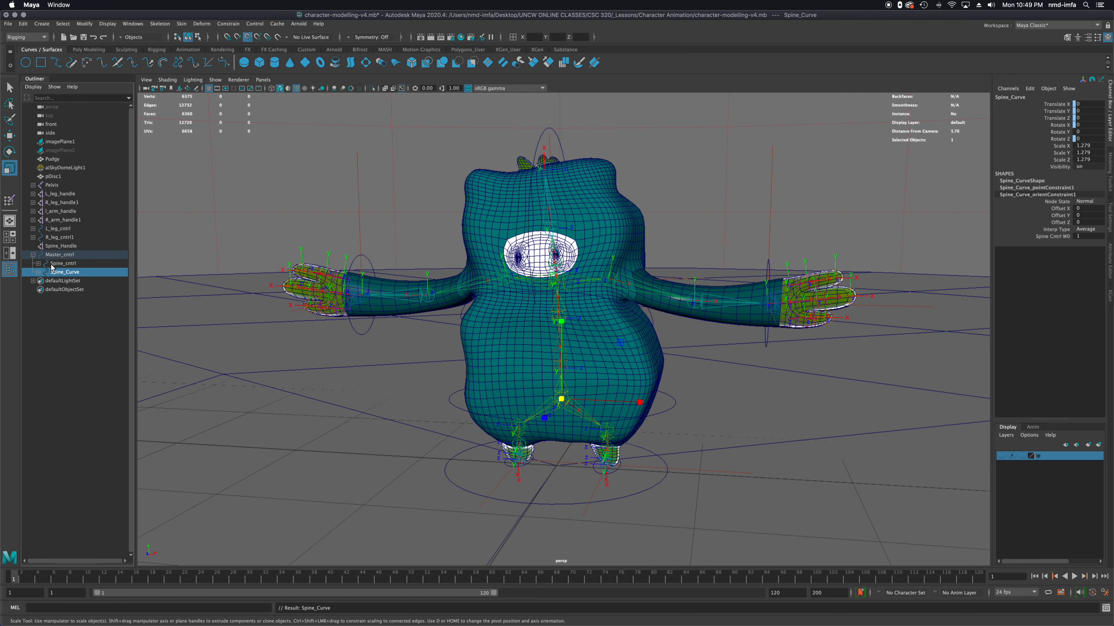
pyautogui.click(53, 239)
pyautogui.moveTo(54, 239); pyautogui.dragTo(56, 248)
pyautogui.click(54, 229)
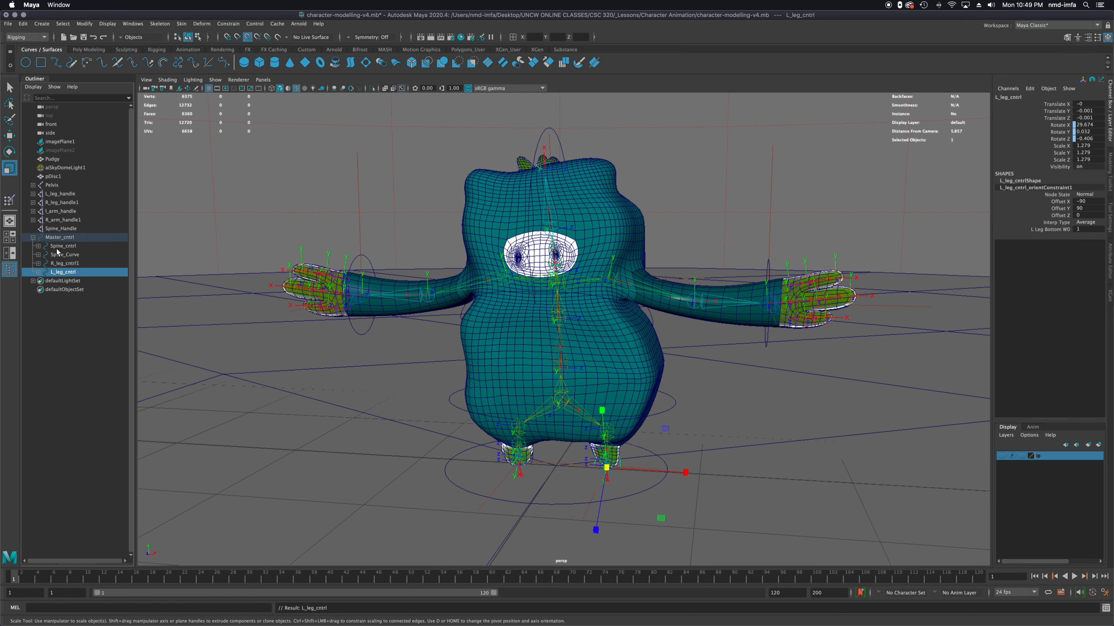
# Test Master_cntrl by moving it about 0.649 units along X, undoing the move
pyautogui.click(60, 238)
pyautogui.press('w')
pyautogui.moveTo(614, 472); pyautogui.dragTo(712, 474)
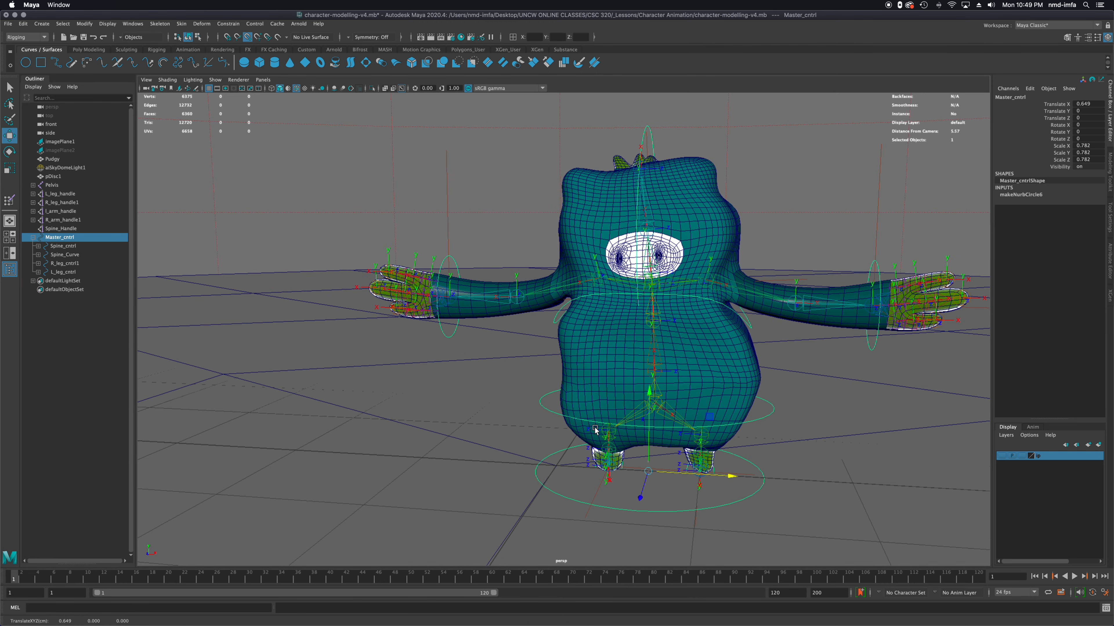
pyautogui.hotkey('ctrl', 'z')
# Turn off point snapping and test moving the whole rig with Master_cntrl, undoing the test moves
pyautogui.click(248, 37)
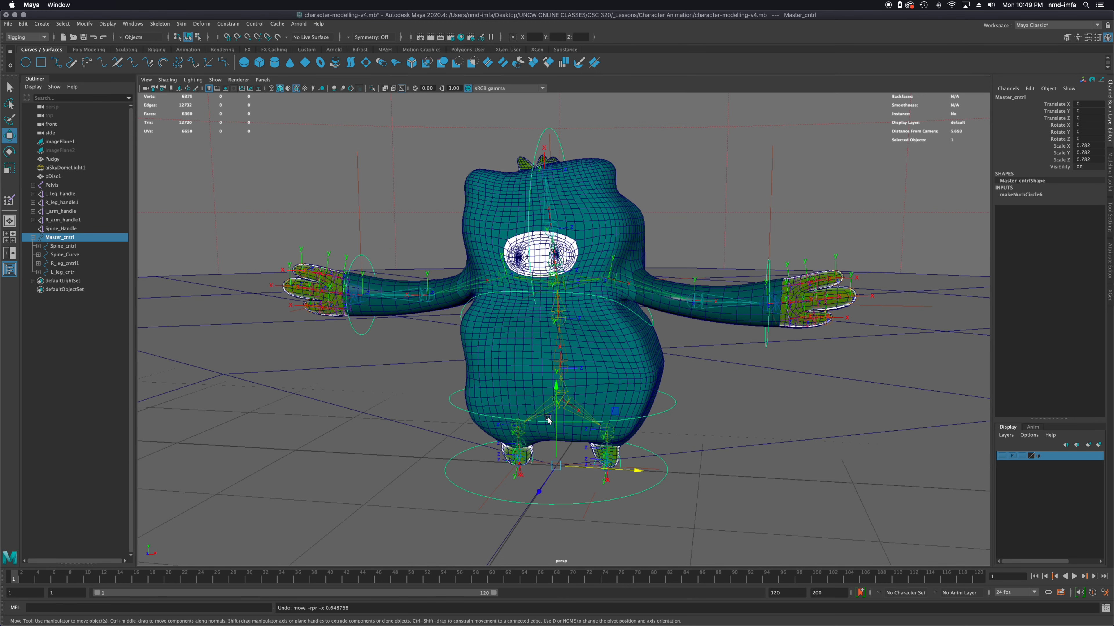
pyautogui.moveTo(630, 474); pyautogui.dragTo(450, 497)
pyautogui.hotkey('ctrl', 'z')
pyautogui.hotkey('ctrl', 'z')
pyautogui.hotkey('ctrl', 'z')
pyautogui.hotkey('ctrl', 'z')
pyautogui.hotkey('ctrl', 'z')
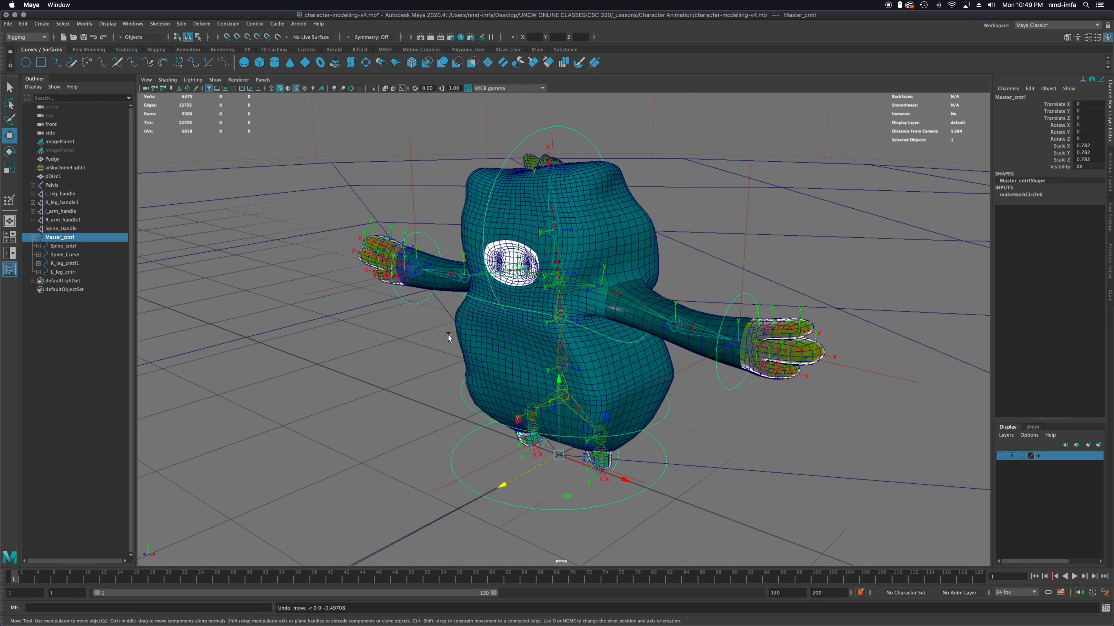
# Save the scene
pyautogui.press('super+s')
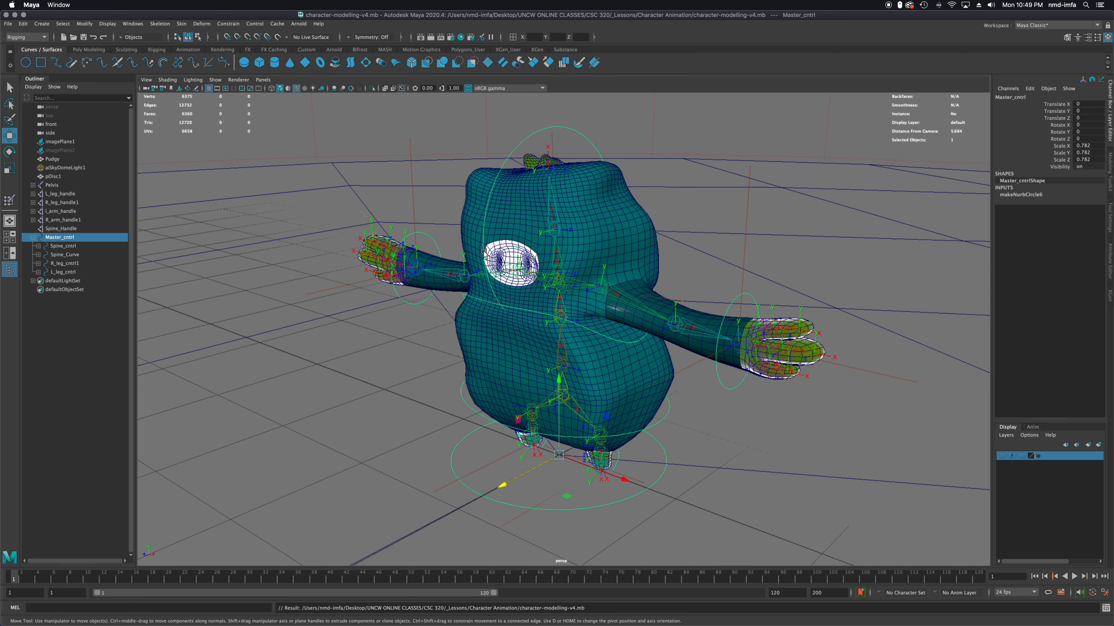
pyautogui.click(484, 254)
pyautogui.press('w')
pyautogui.click(493, 497)
pyautogui.keyDown('alt'); pyautogui.moveTo(462, 409); pyautogui.dragTo(530, 317); pyautogui.keyUp('alt')
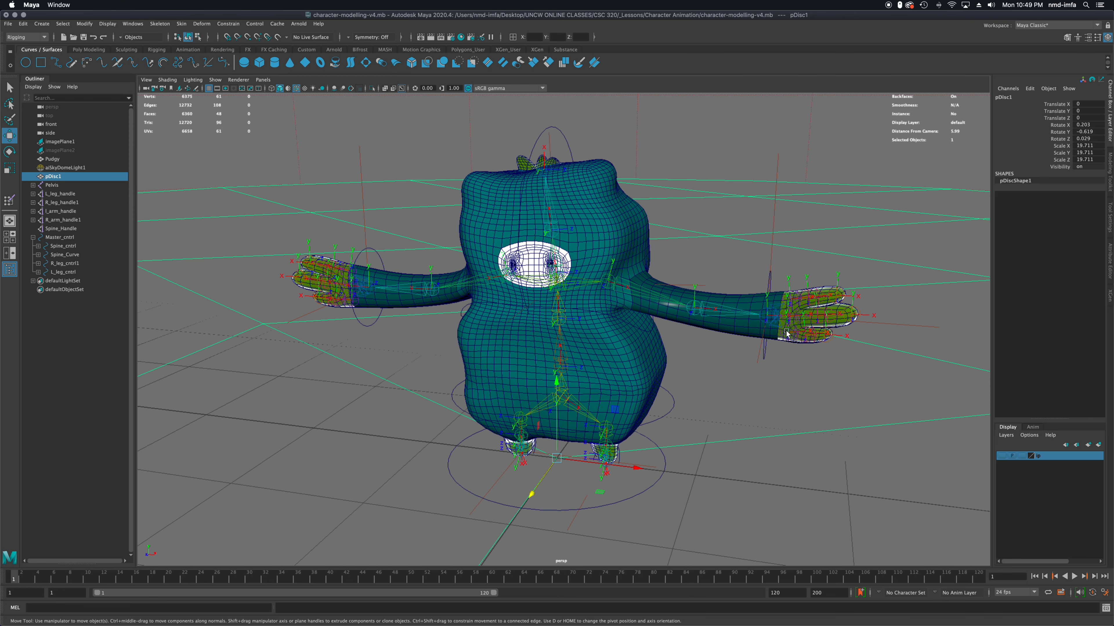
pyautogui.scroll(1, 818, 333)
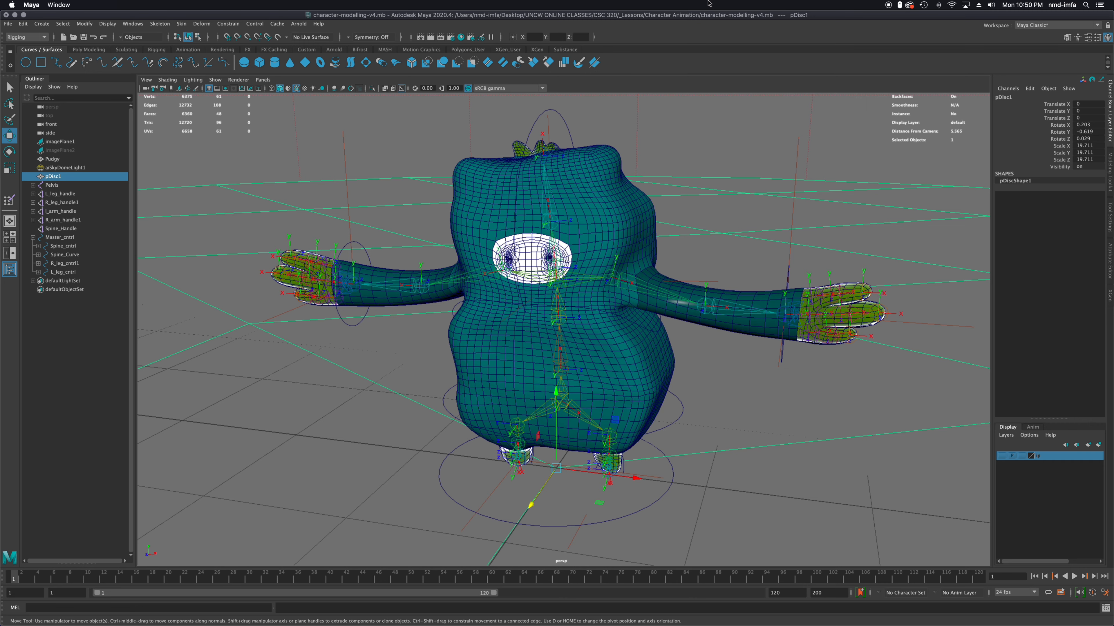
pyautogui.scroll(2, 550, 338)
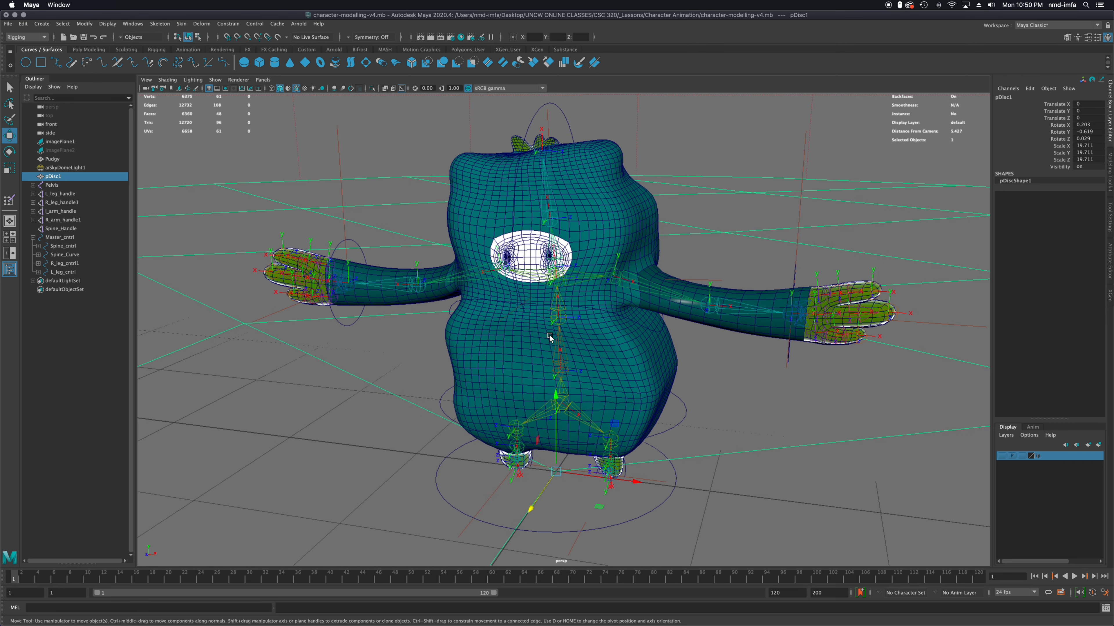
# Rotate Spine_cntrl to about 16.16 degrees around X and inspect how the belly deforms from both sides
pyautogui.keyDown('alt'); pyautogui.moveTo(545, 335); pyautogui.dragTo(594, 317); pyautogui.keyUp('alt')
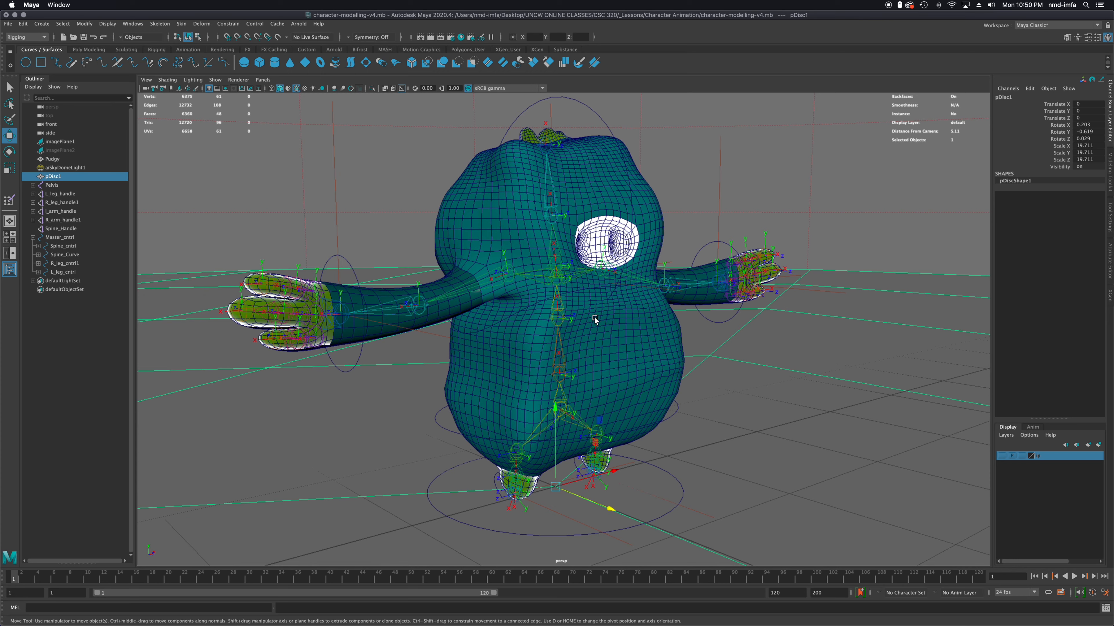
pyautogui.click(626, 430)
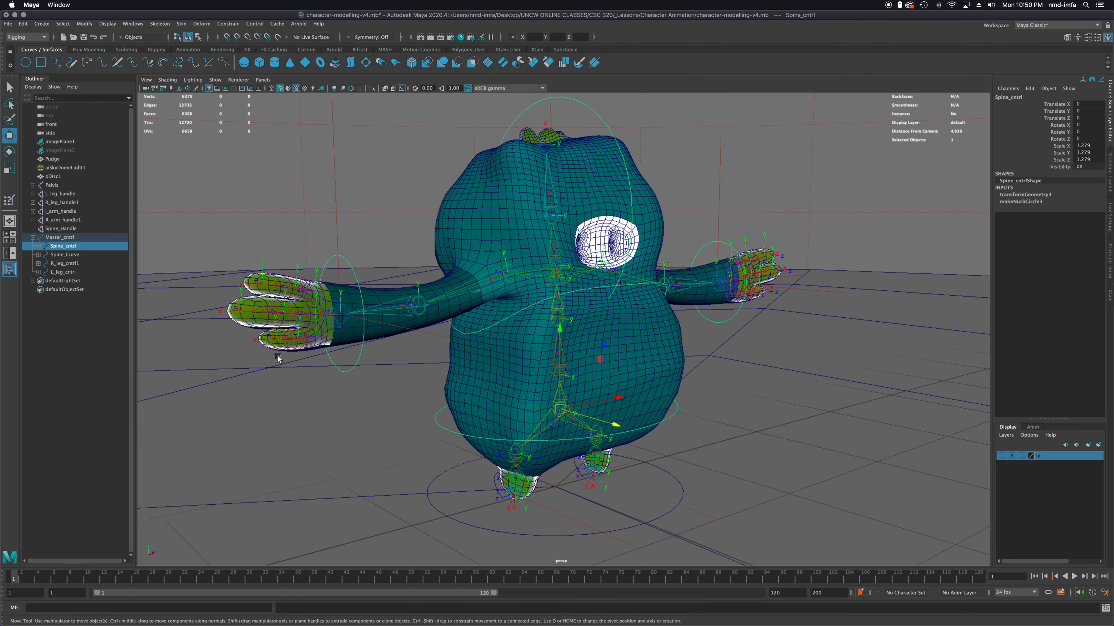
pyautogui.moveTo(613, 430)
pyautogui.keyDown('alt'); pyautogui.mouseDown()
pyautogui.moveTo(601, 431)
pyautogui.moveTo(612, 430)
pyautogui.mouseUp(); pyautogui.keyUp('alt')
pyautogui.press('e')
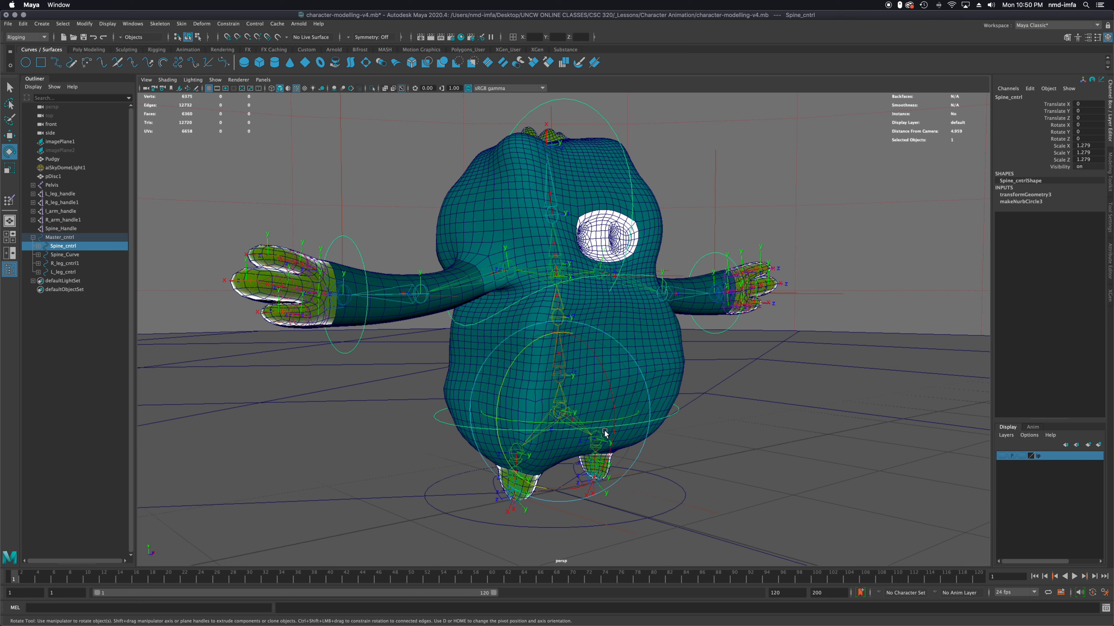
pyautogui.moveTo(619, 402); pyautogui.dragTo(656, 402)
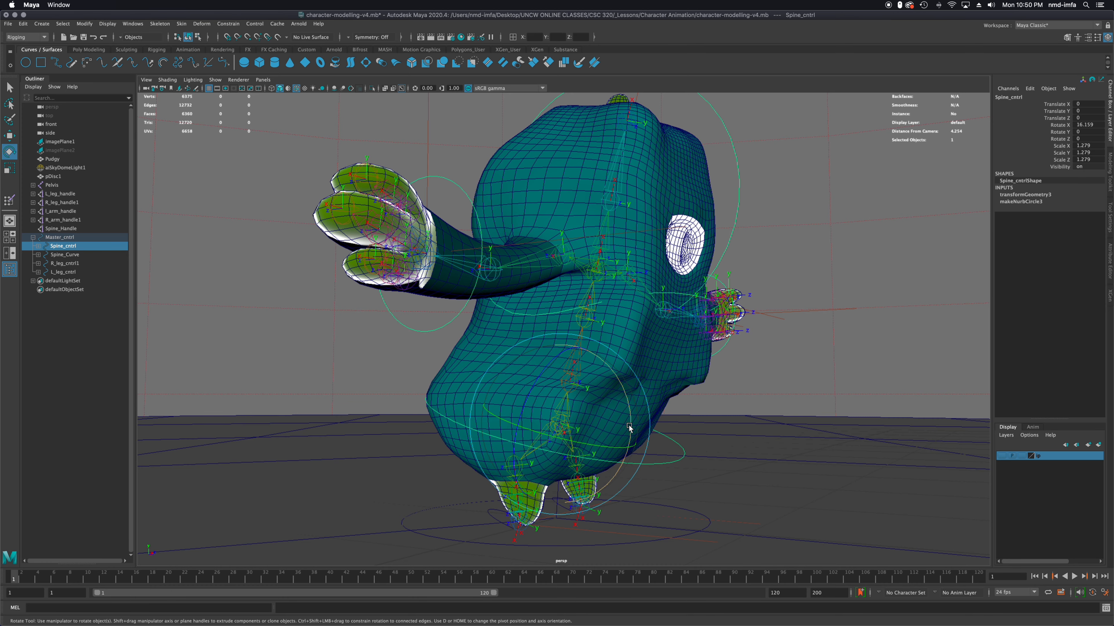
pyautogui.scroll(2, 642, 421)
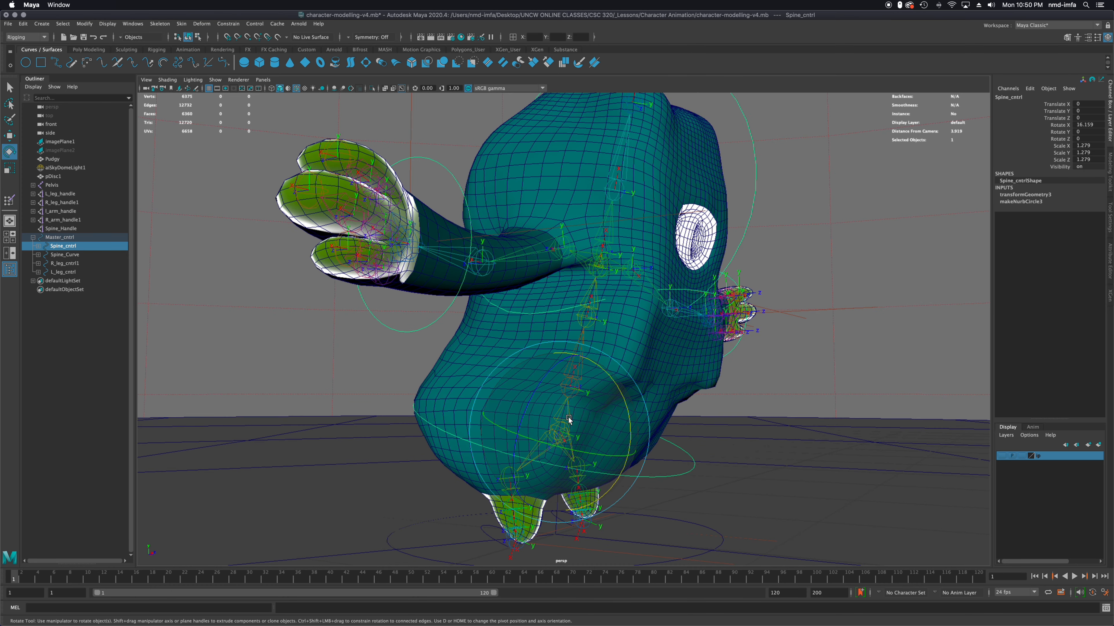
pyautogui.keyDown('alt'); pyautogui.moveTo(652, 417); pyautogui.dragTo(646, 415); pyautogui.keyUp('alt')
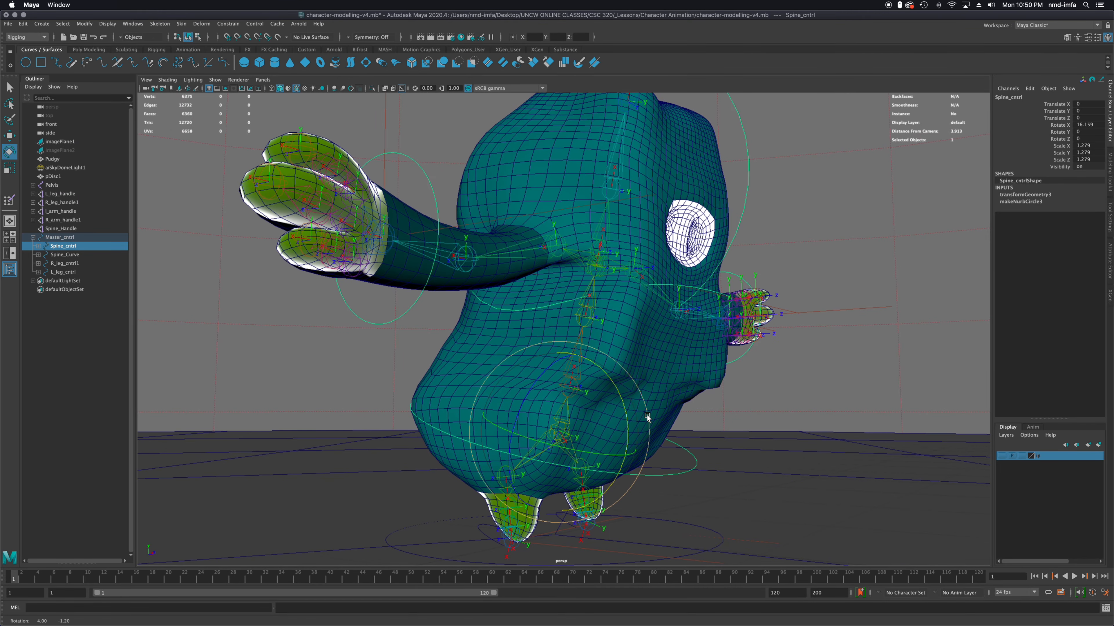
pyautogui.keyDown('alt'); pyautogui.moveTo(674, 414); pyautogui.dragTo(575, 428); pyautogui.keyUp('alt')
pyautogui.scroll(1, 574, 428)
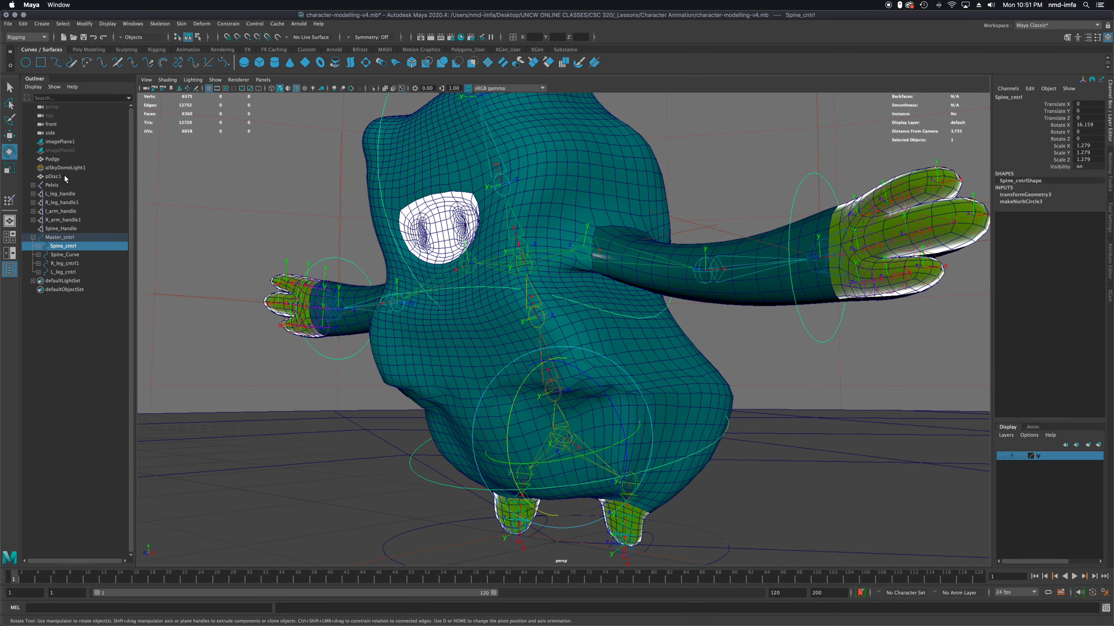
# Start the Paint Skin Weights tool on the Pudgy mesh with its tool settings open
pyautogui.click(52, 159)
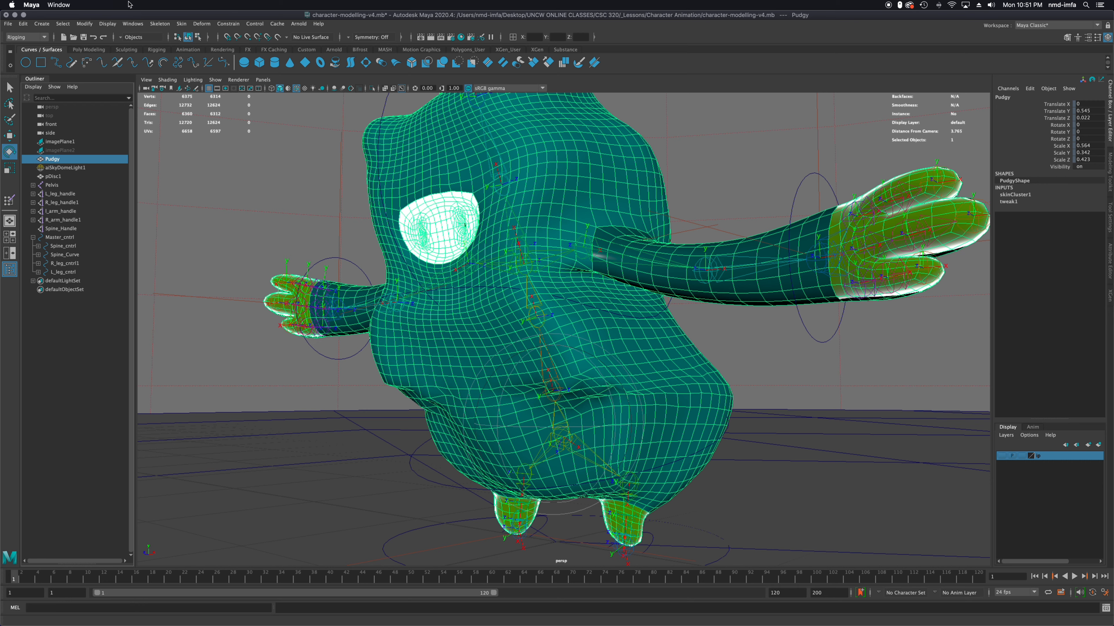
pyautogui.click(182, 24)
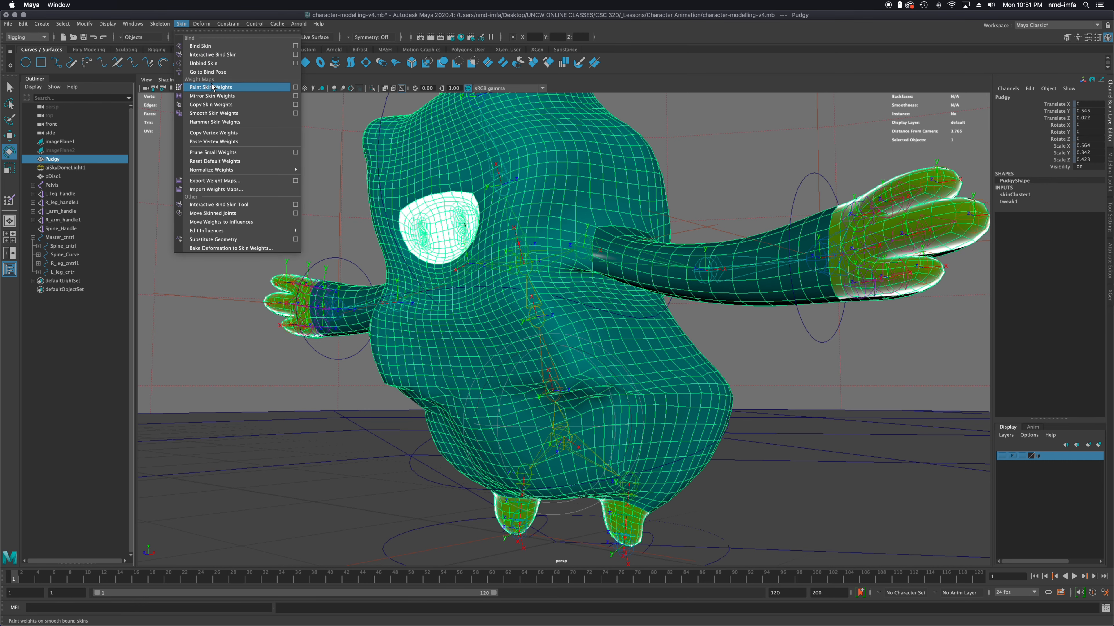
pyautogui.click(295, 88)
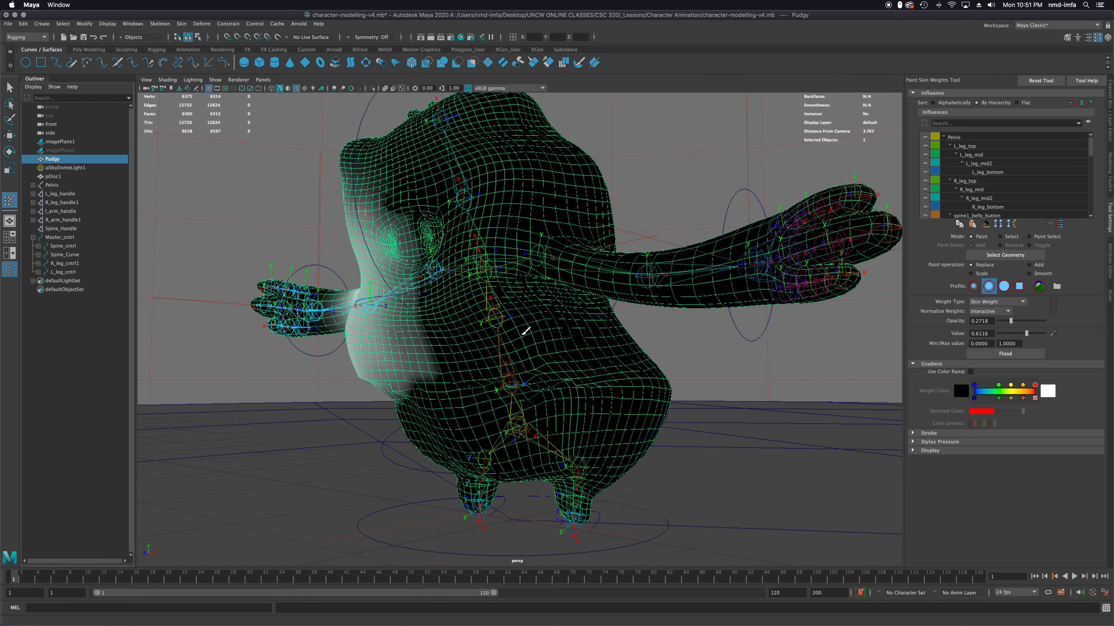
pyautogui.keyDown('alt'); pyautogui.moveTo(475, 304); pyautogui.dragTo(503, 315); pyautogui.keyUp('alt')
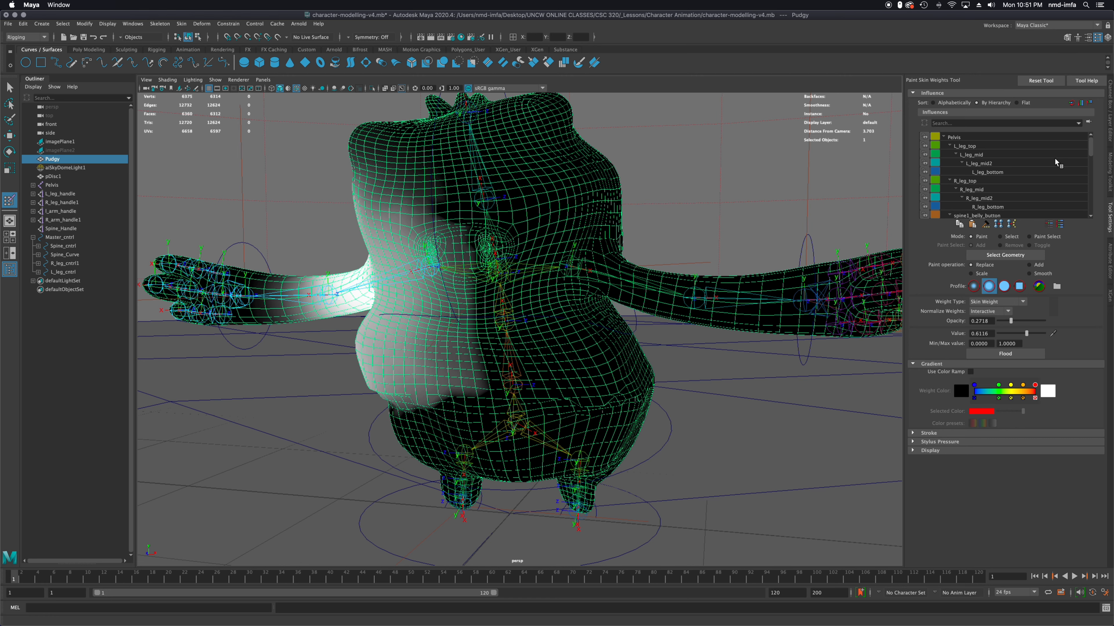
# Display the spine3_neck influence and examine its weights across the head and upper body
pyautogui.moveTo(1089, 148)
pyautogui.mouseDown()
pyautogui.moveTo(1089, 159)
pyautogui.moveTo(1086, 149)
pyautogui.mouseUp()
pyautogui.scroll(-2, 1086, 149)
pyautogui.click(1018, 188)
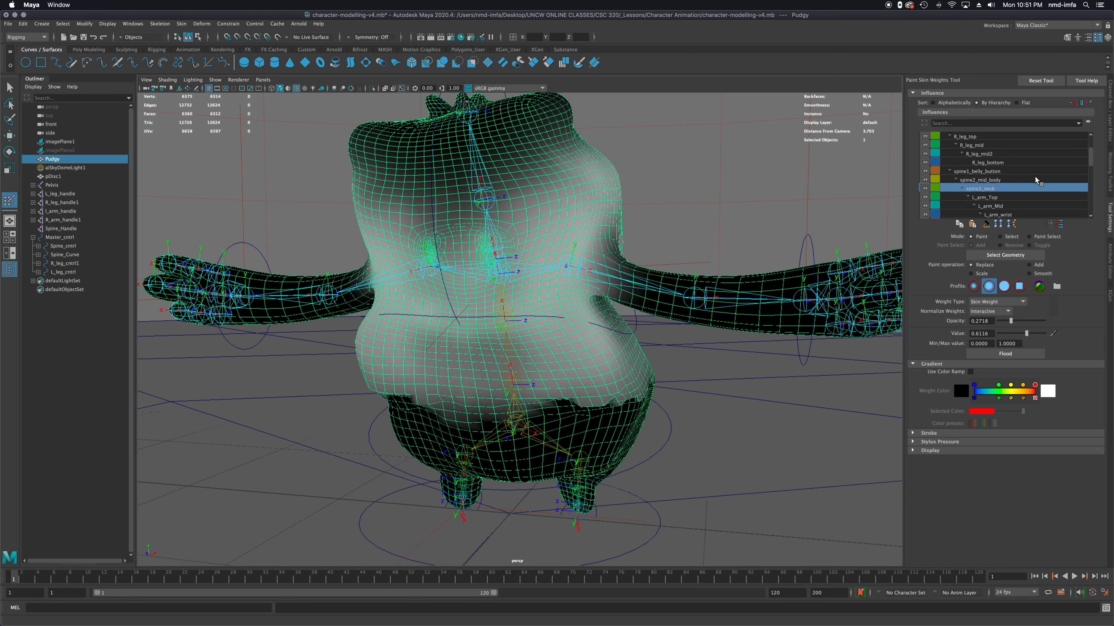
pyautogui.scroll(3, 1088, 158)
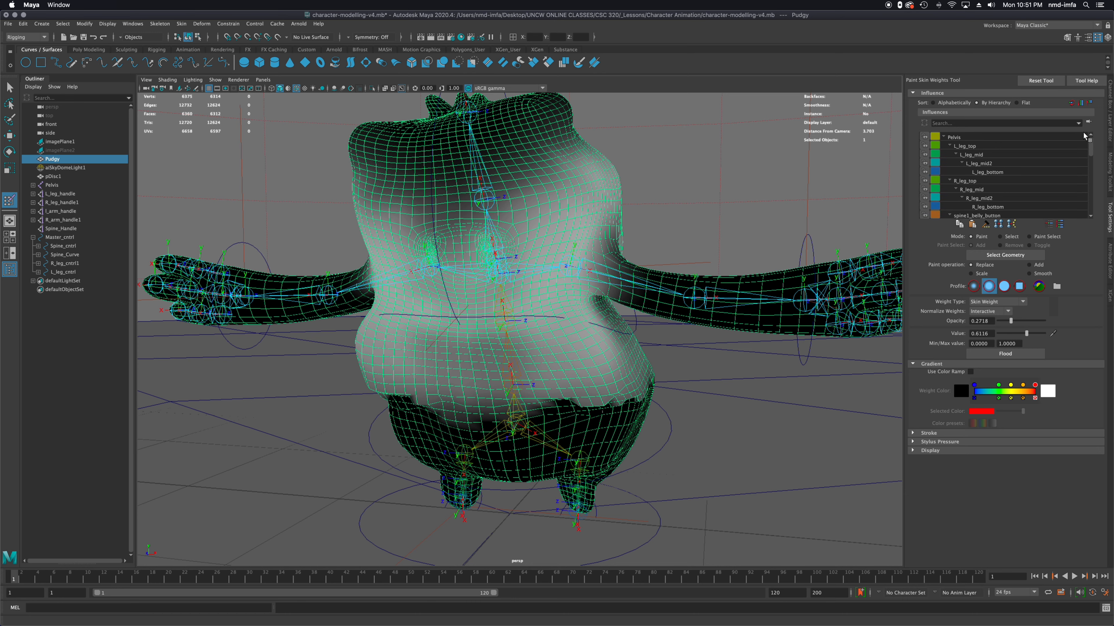
# Display the Pelvis influence and examine its weights around the front and sides of the belly
pyautogui.click(955, 138)
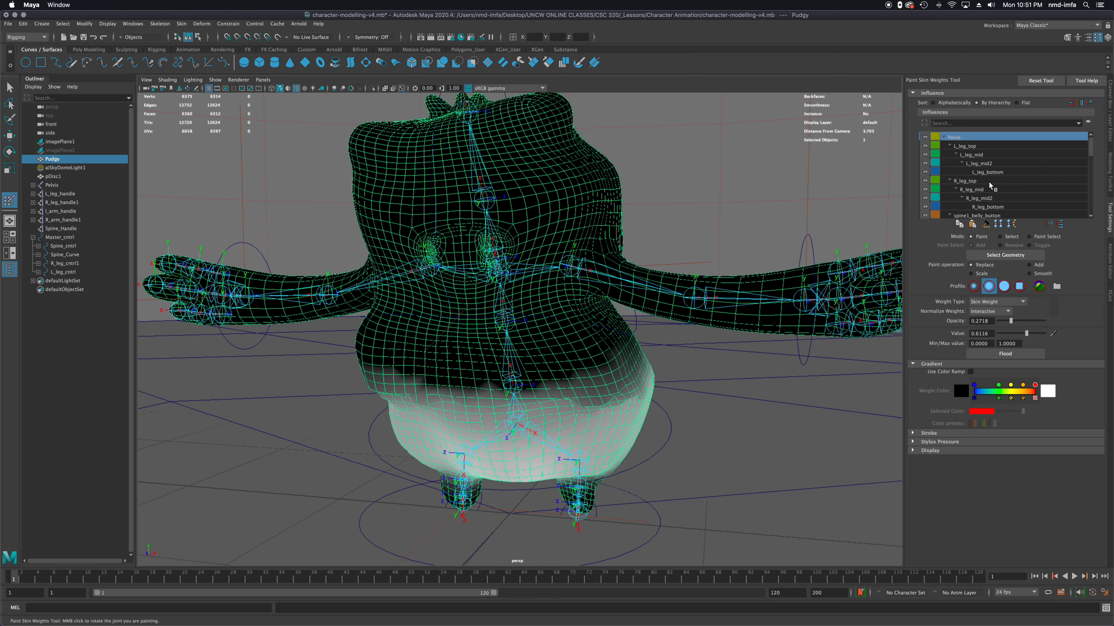
pyautogui.scroll(-1, 987, 179)
pyautogui.scroll(2, 1089, 156)
pyautogui.keyDown('alt'); pyautogui.moveTo(589, 396); pyautogui.dragTo(648, 394); pyautogui.keyUp('alt')
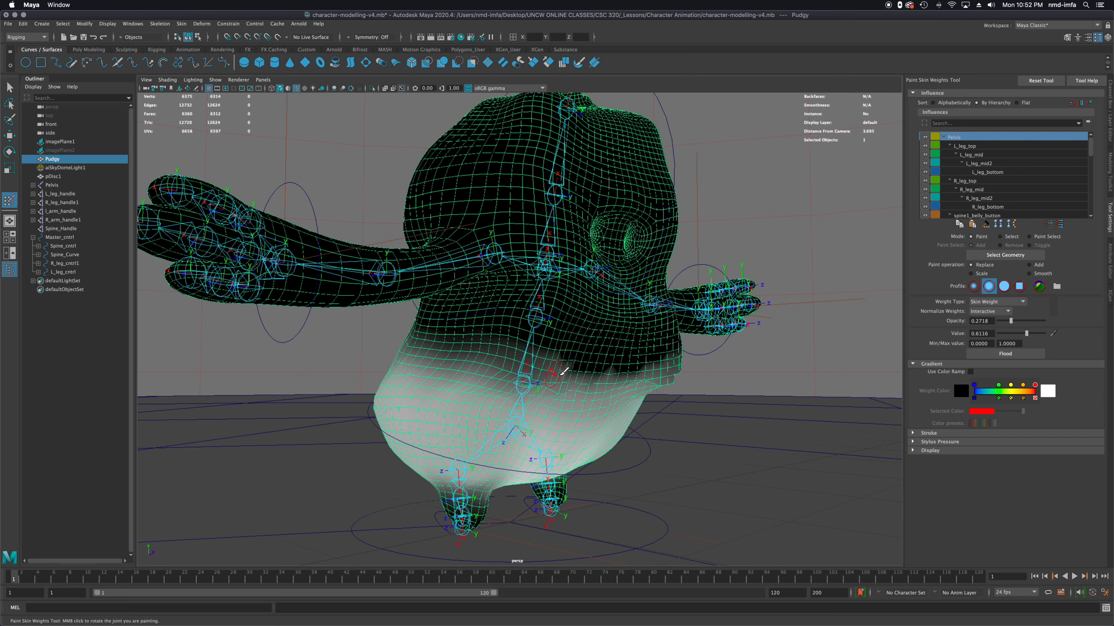
pyautogui.moveTo(520, 429)
pyautogui.keyDown('alt'); pyautogui.mouseDown()
pyautogui.moveTo(474, 421)
pyautogui.moveTo(601, 406)
pyautogui.mouseUp(); pyautogui.keyUp('alt')
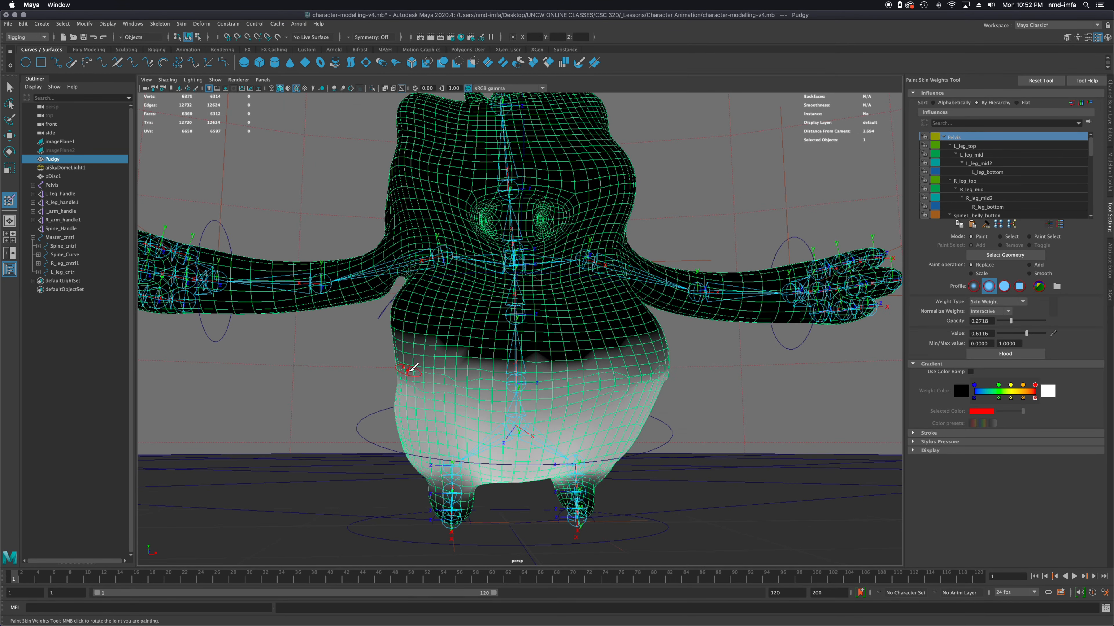
pyautogui.moveTo(495, 390)
pyautogui.keyDown('alt'); pyautogui.mouseDown()
pyautogui.moveTo(559, 390)
pyautogui.moveTo(544, 395)
pyautogui.moveTo(579, 364)
pyautogui.mouseUp(); pyautogui.keyUp('alt')
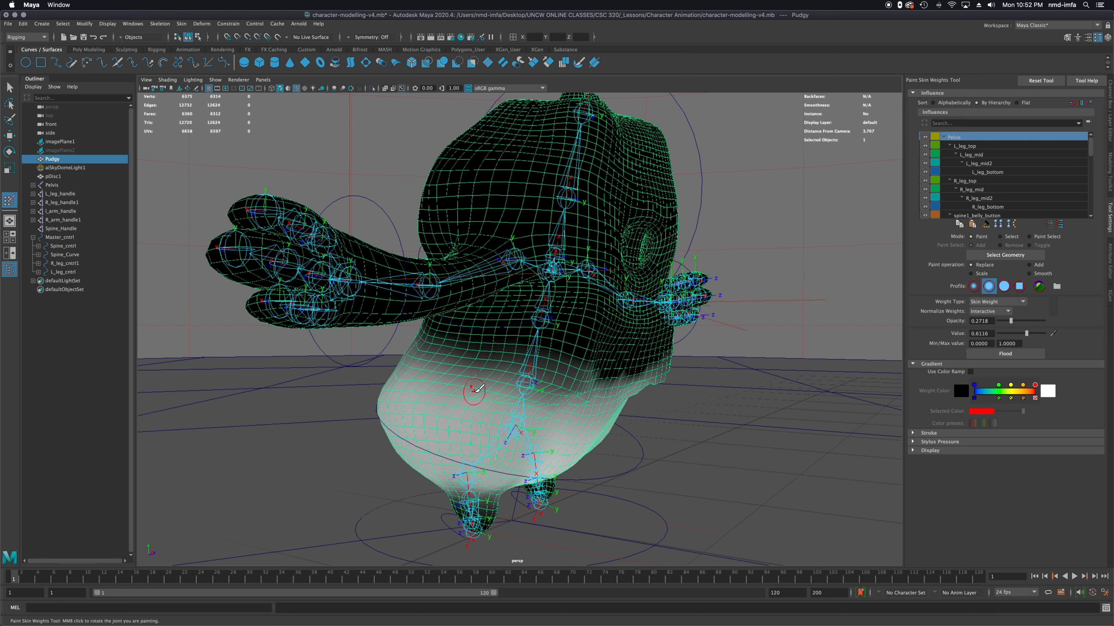
pyautogui.moveTo(478, 396)
pyautogui.mouseDown()
pyautogui.moveTo(492, 396)
pyautogui.moveTo(443, 389)
pyautogui.mouseUp()
pyautogui.scroll(3, 443, 390)
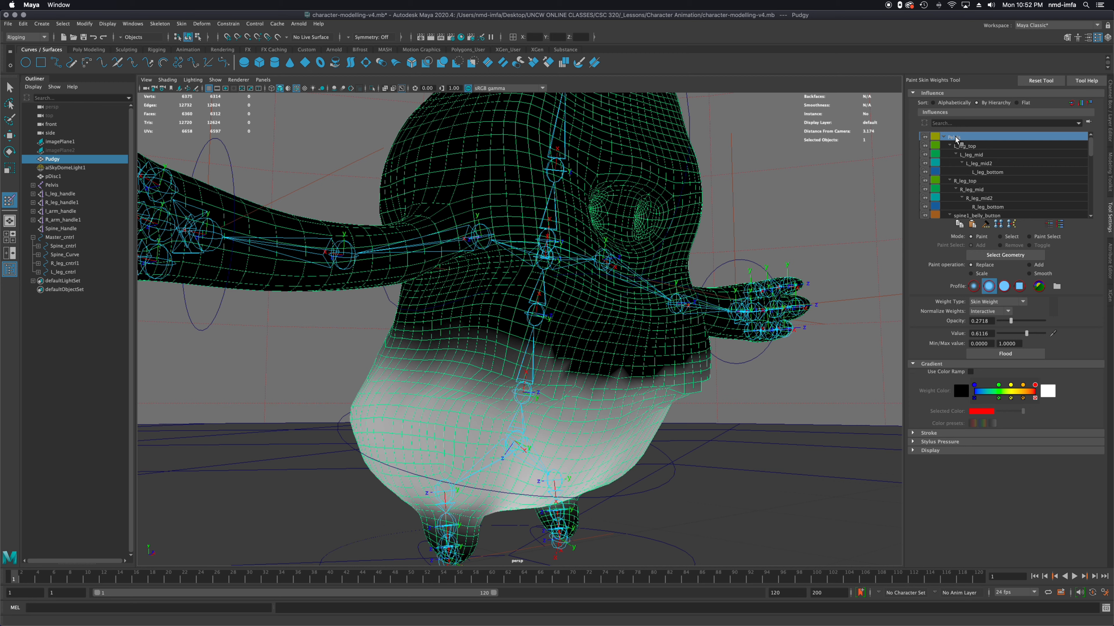
# Examine the weight distribution of the left and right leg joint influences, from L_leg_top through R_leg_bottom
pyautogui.click(968, 148)
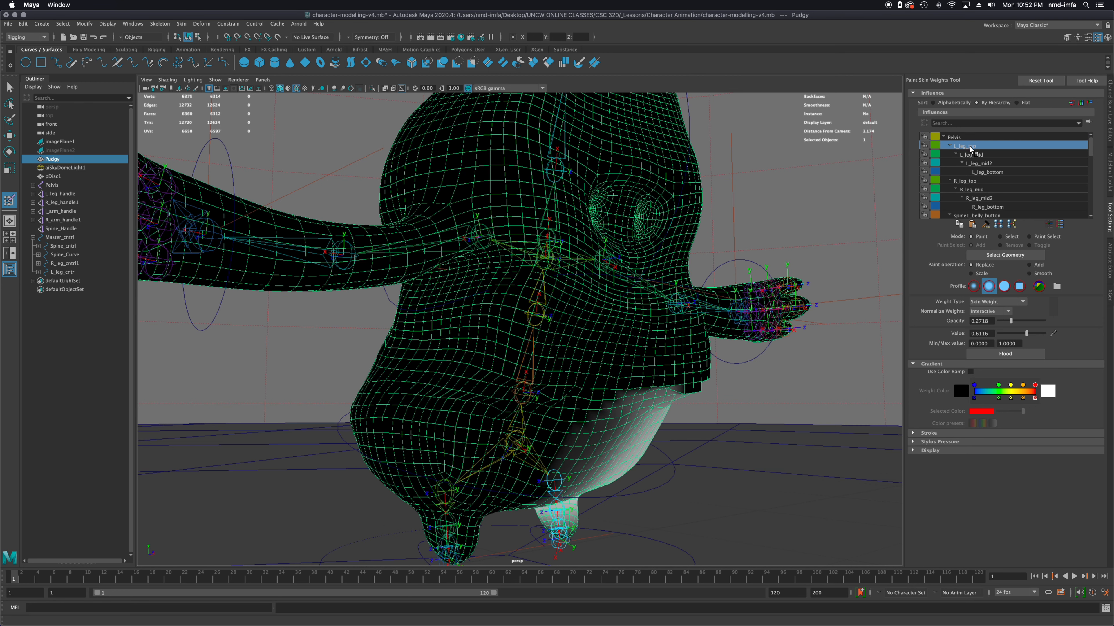
pyautogui.click(972, 155)
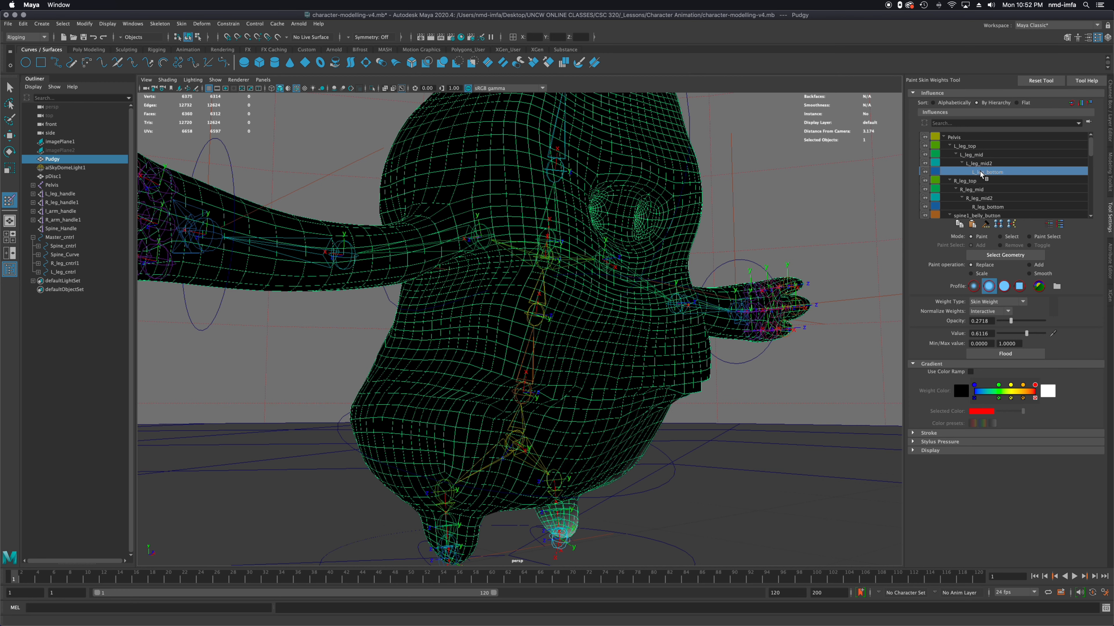
pyautogui.click(979, 164)
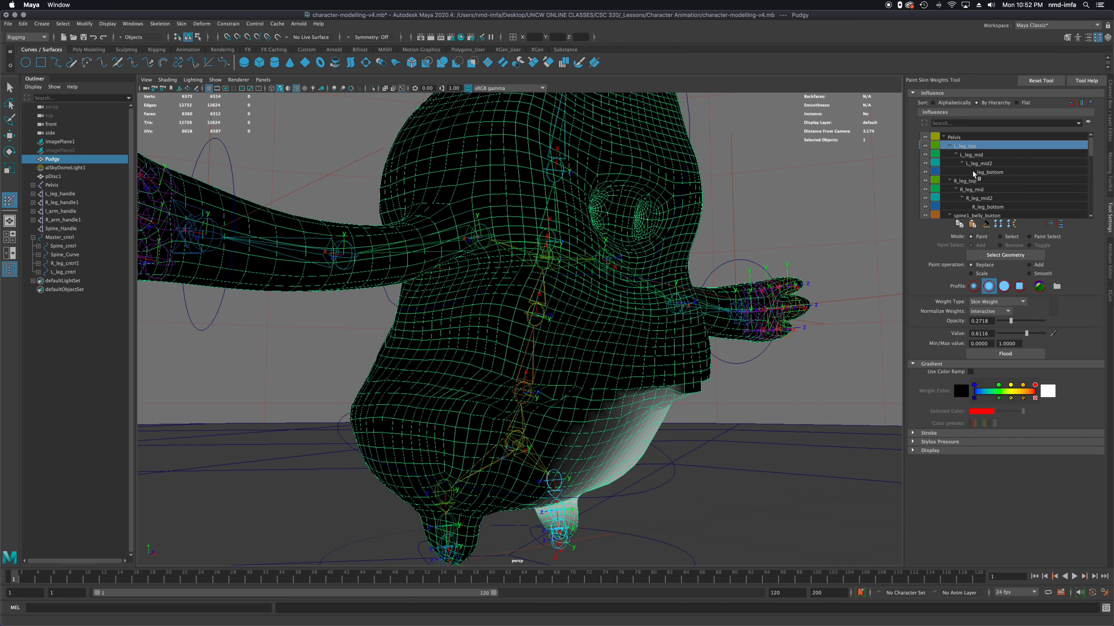
pyautogui.click(970, 180)
pyautogui.click(972, 190)
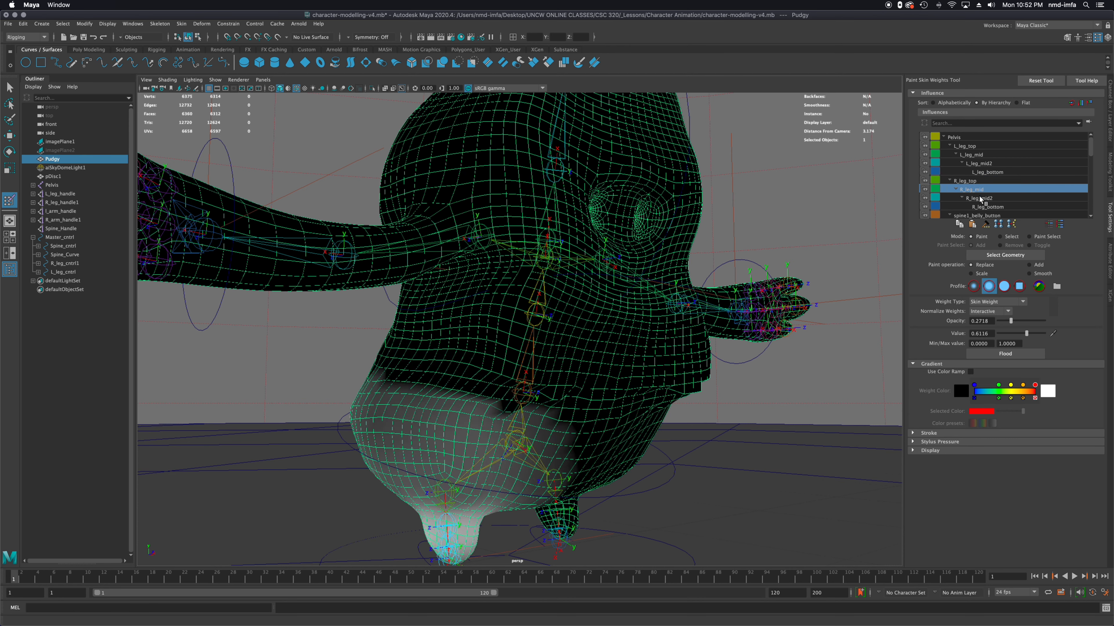
pyautogui.click(984, 207)
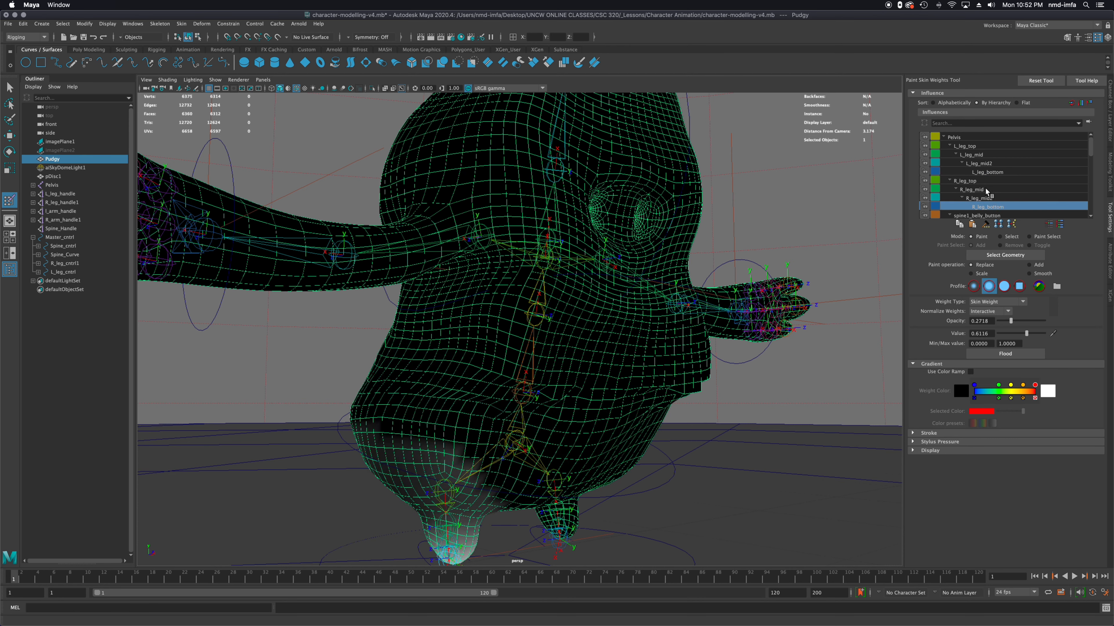
# Select the Pelvis influence and set the brush to Add with opacity 0.5631 and value 0.8252
pyautogui.click(952, 136)
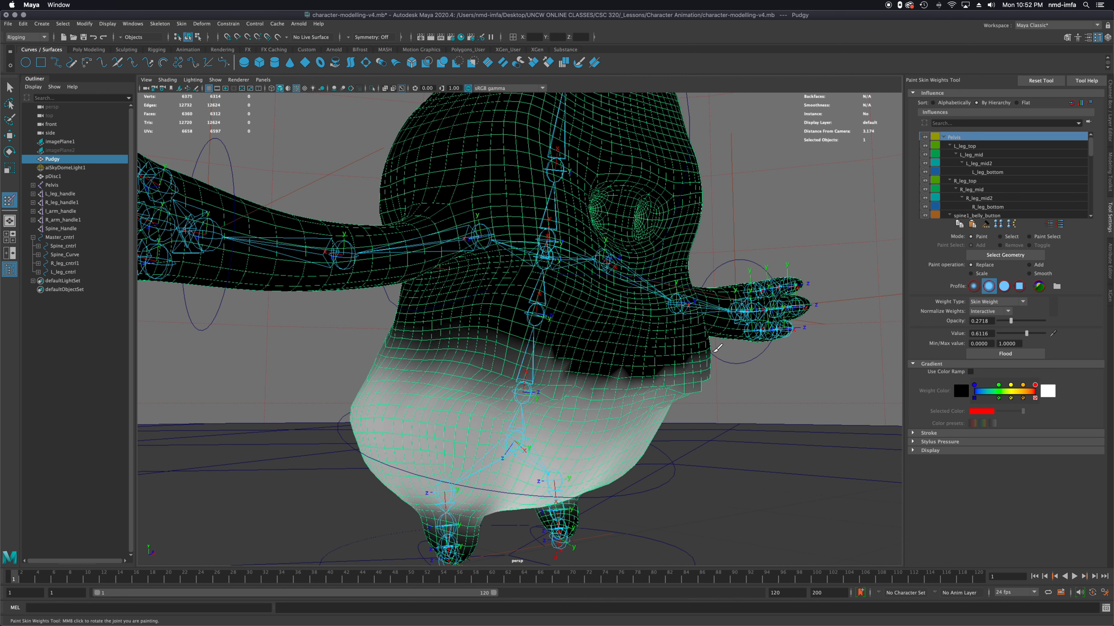
pyautogui.click(1028, 266)
pyautogui.moveTo(1015, 333); pyautogui.dragTo(1014, 334)
pyautogui.click(1026, 321)
pyautogui.moveTo(1001, 334); pyautogui.dragTo(1025, 322)
pyautogui.moveTo(1044, 334); pyautogui.dragTo(1028, 321)
pyautogui.moveTo(1029, 321); pyautogui.dragTo(1023, 322)
# Try adding Pelvis weight across the front of the belly, undoing the strokes
pyautogui.moveTo(649, 413)
pyautogui.mouseDown()
pyautogui.moveTo(522, 377)
pyautogui.moveTo(683, 381)
pyautogui.moveTo(623, 439)
pyautogui.moveTo(697, 386)
pyautogui.mouseUp()
pyautogui.hotkey('ctrl', 'z')
pyautogui.moveTo(597, 435)
pyautogui.mouseDown()
pyautogui.moveTo(561, 390)
pyautogui.moveTo(495, 381)
pyautogui.moveTo(658, 389)
pyautogui.moveTo(557, 395)
pyautogui.moveTo(666, 422)
pyautogui.mouseUp()
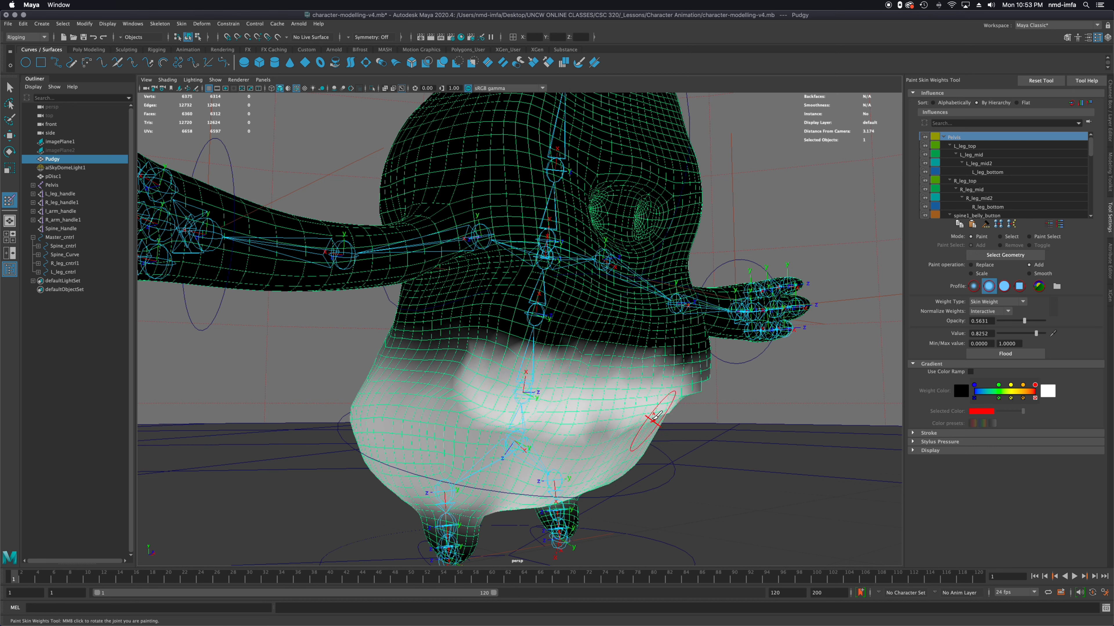
pyautogui.hotkey('ctrl', 'z')
# Lower the brush opacity to 0.1942 and add Pelvis weight across the middle of the front belly
pyautogui.moveTo(1024, 321); pyautogui.dragTo(1007, 321)
pyautogui.keyDown('alt'); pyautogui.moveTo(657, 373); pyautogui.dragTo(534, 381); pyautogui.keyUp('alt')
pyautogui.moveTo(566, 400)
pyautogui.mouseDown()
pyautogui.moveTo(611, 401)
pyautogui.moveTo(614, 377)
pyautogui.moveTo(353, 416)
pyautogui.moveTo(498, 397)
pyautogui.moveTo(387, 394)
pyautogui.moveTo(527, 391)
pyautogui.mouseUp()
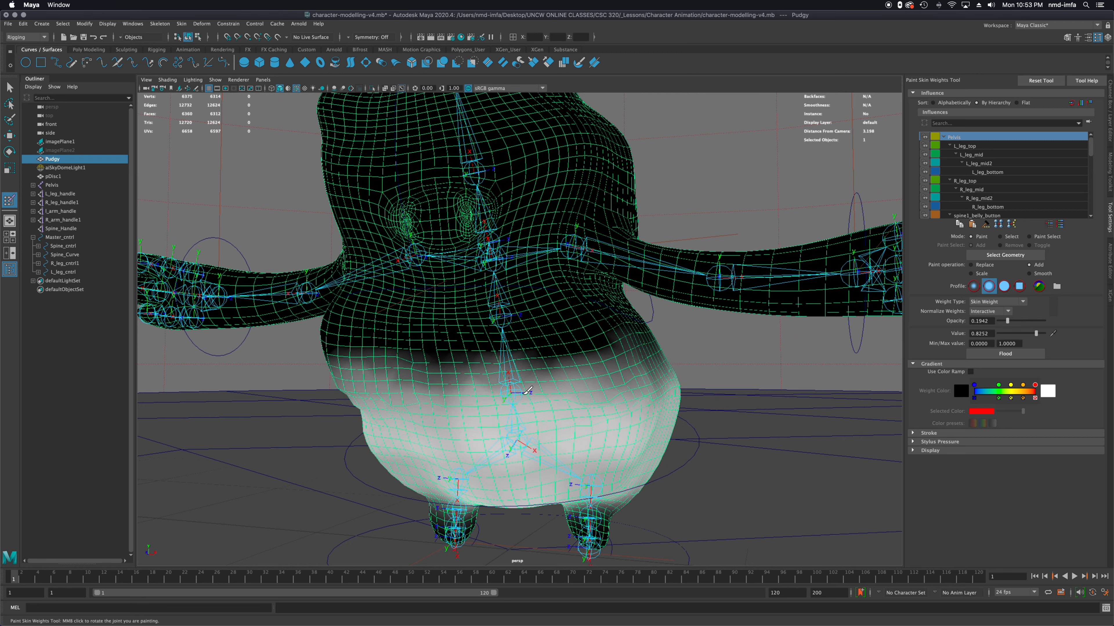